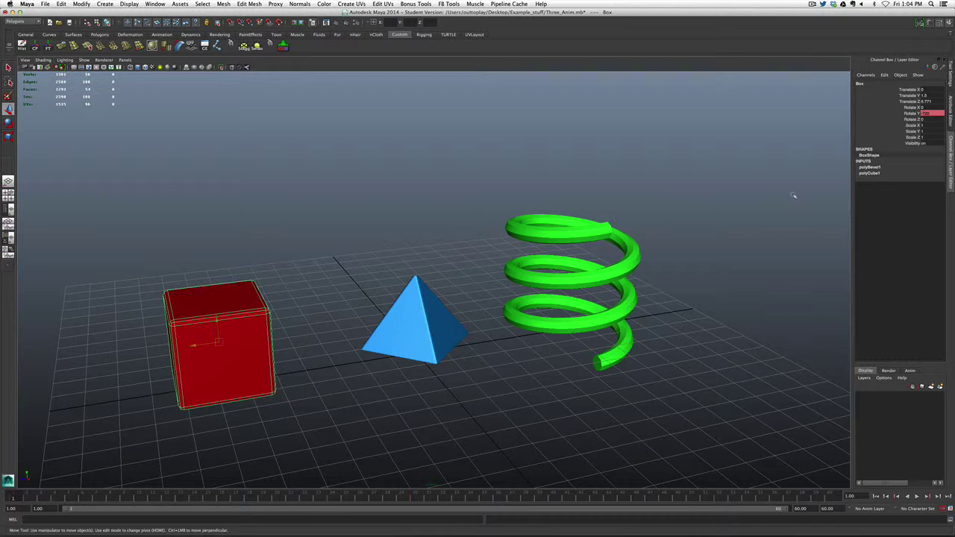
Deselect the red box, play the whole scene's animation, stop it and return to the first frame.
left_click(637, 425)
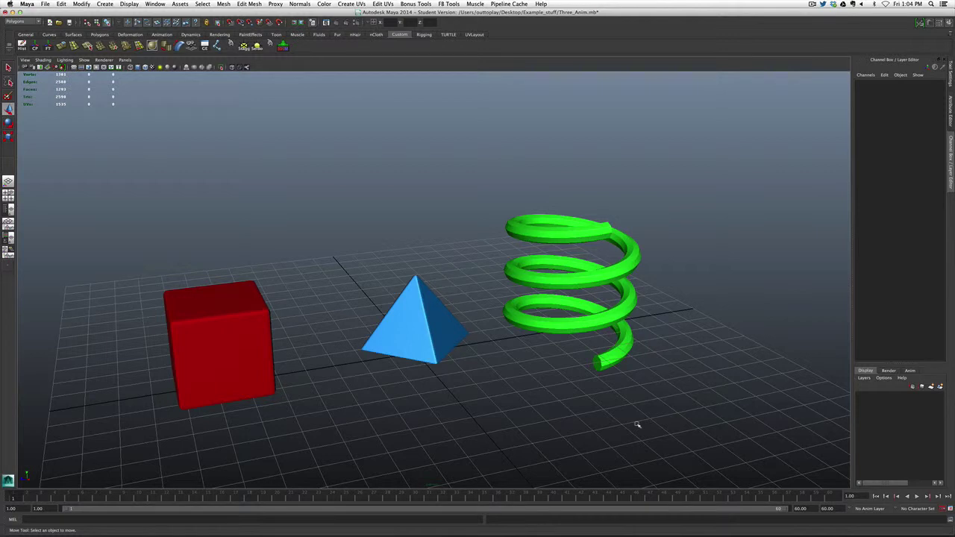
key("alt+v")
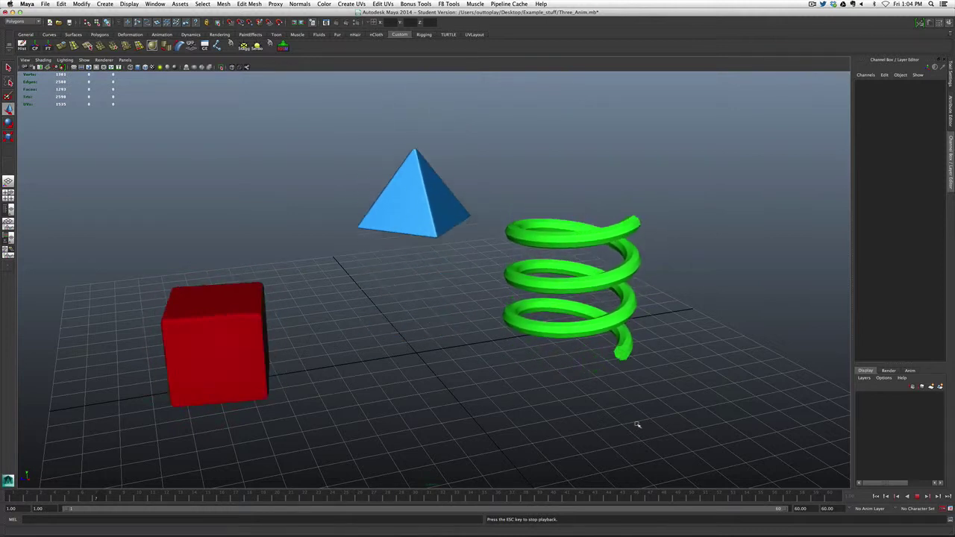
key("Escape")
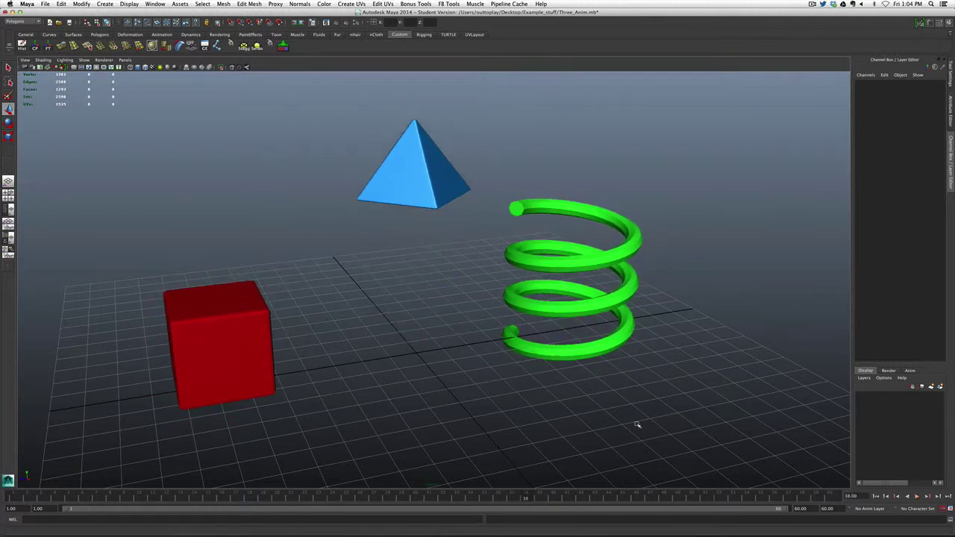
left_click(876, 496)
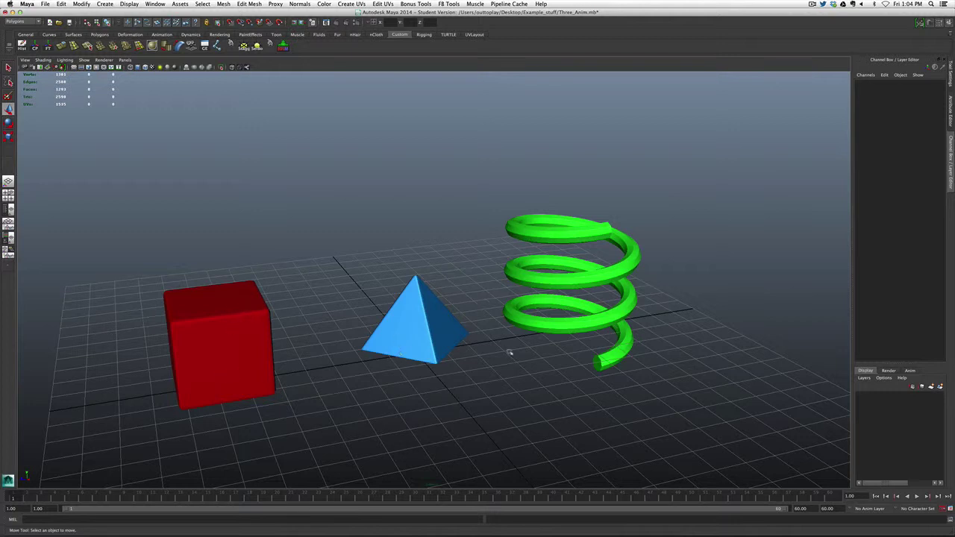
Put the green helix on a new display layer and name the layer Helix1.
left_click(563, 270)
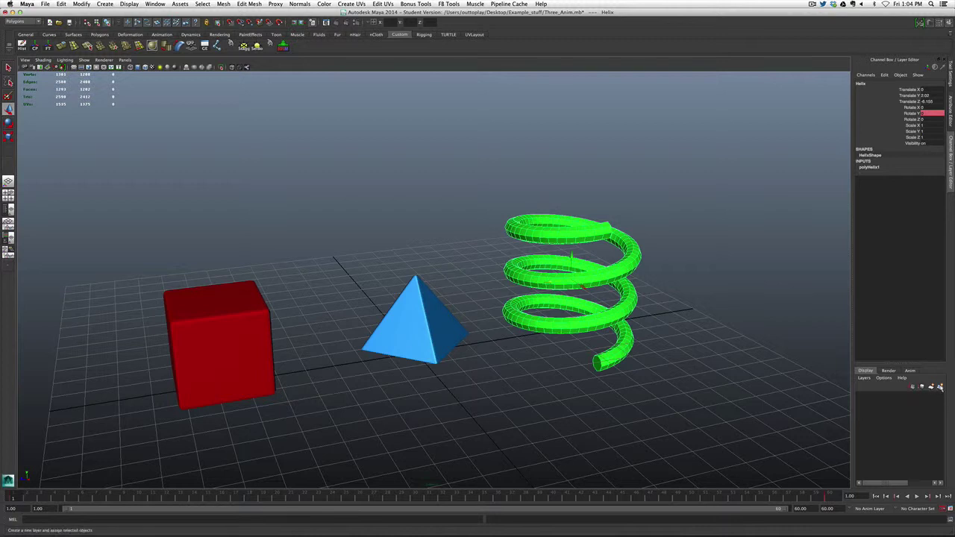
left_click(940, 387)
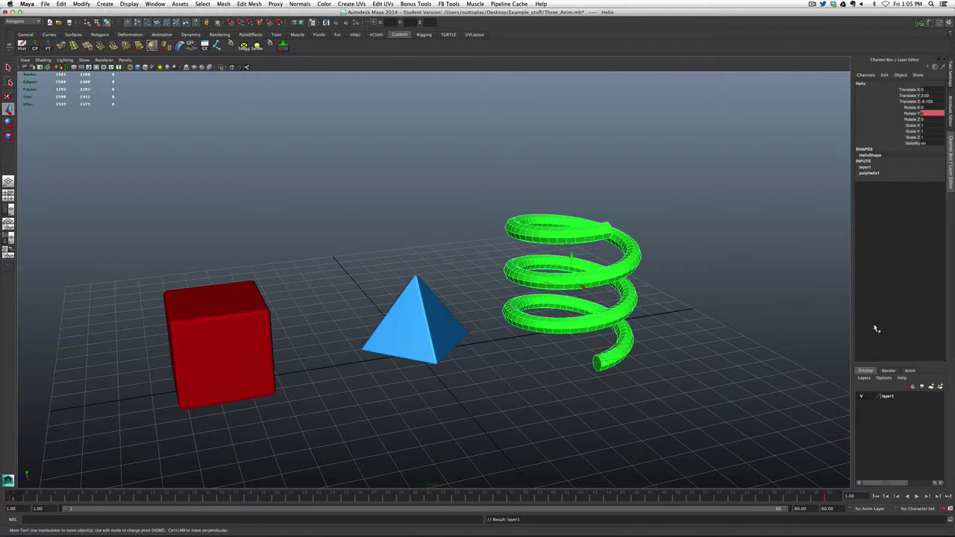
double_click(888, 397)
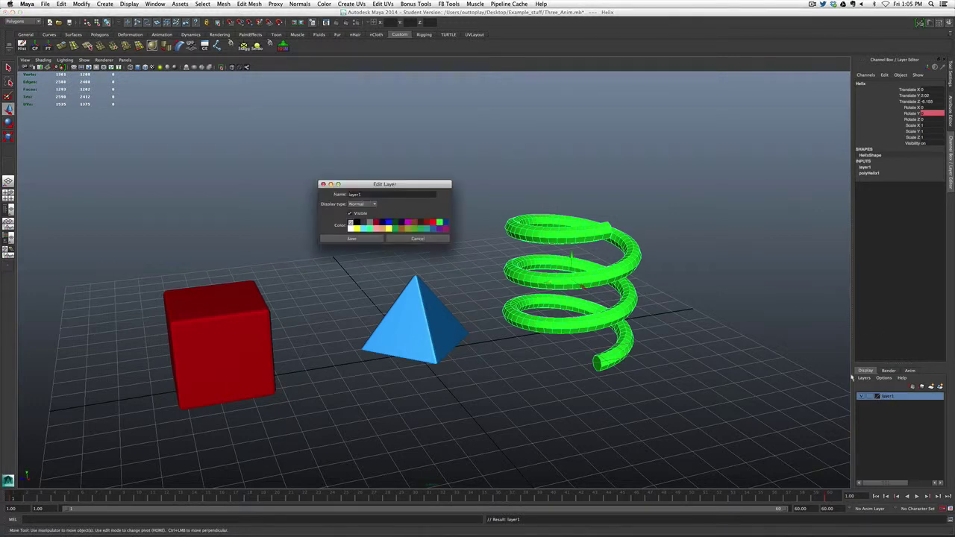
left_click(332, 194)
type("Helix")
left_click(351, 238)
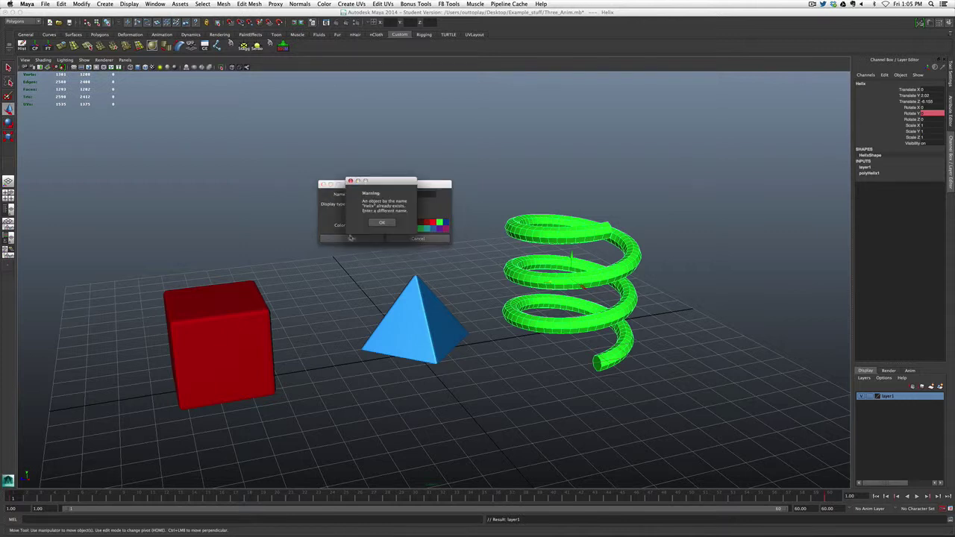
left_click(383, 222)
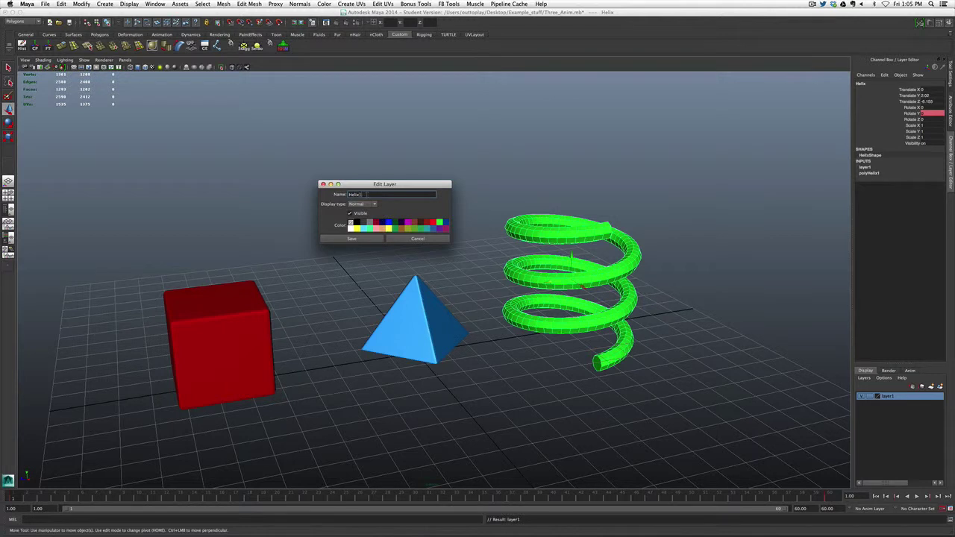
left_click(357, 239)
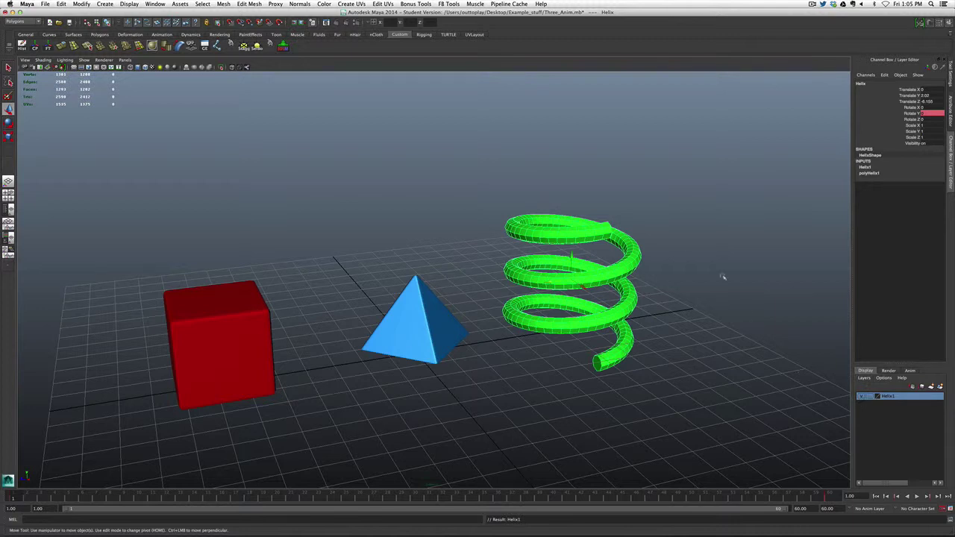
Preview the scene's animation and hide the Helix1 layer, leaving nothing selected.
left_click(651, 237)
left_click(633, 258)
key("alt+v")
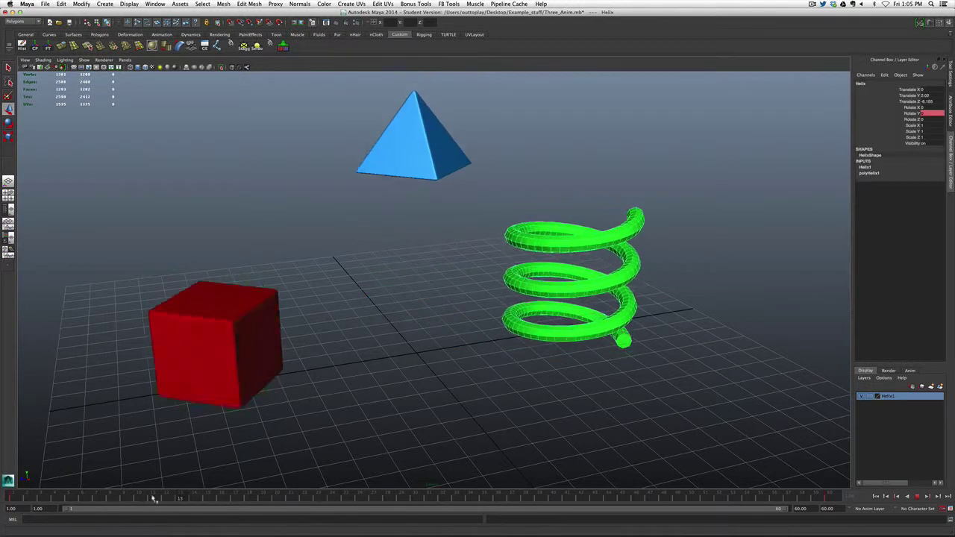
key("alt+v")
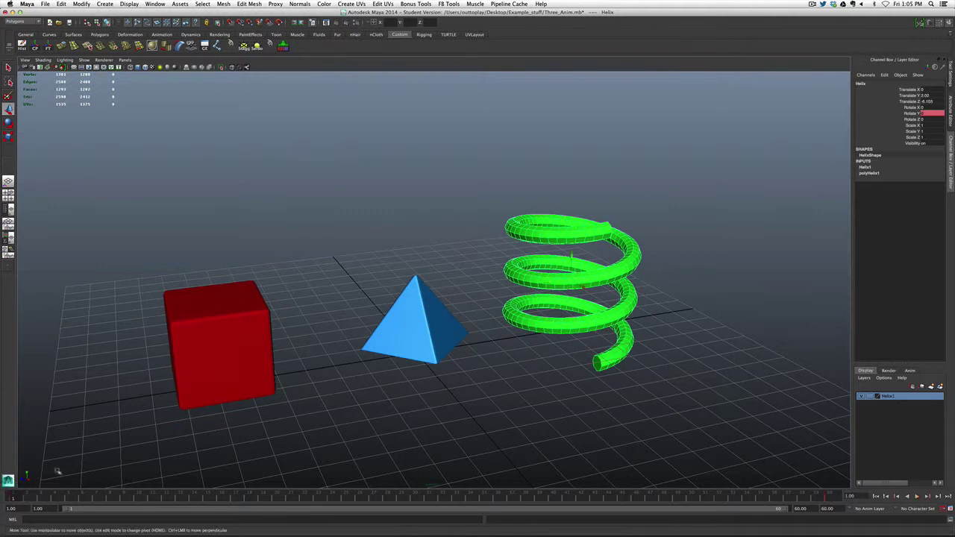
left_click(862, 396)
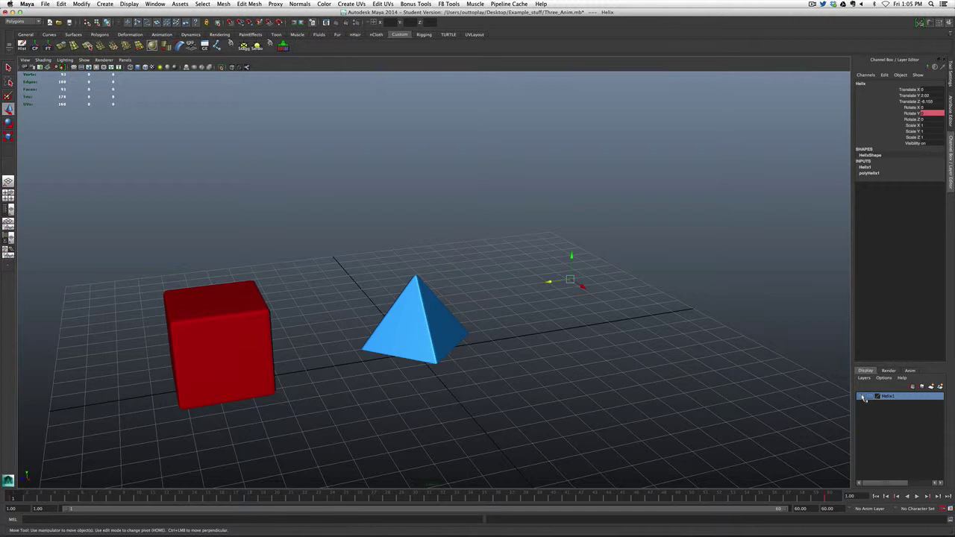
left_click(798, 294)
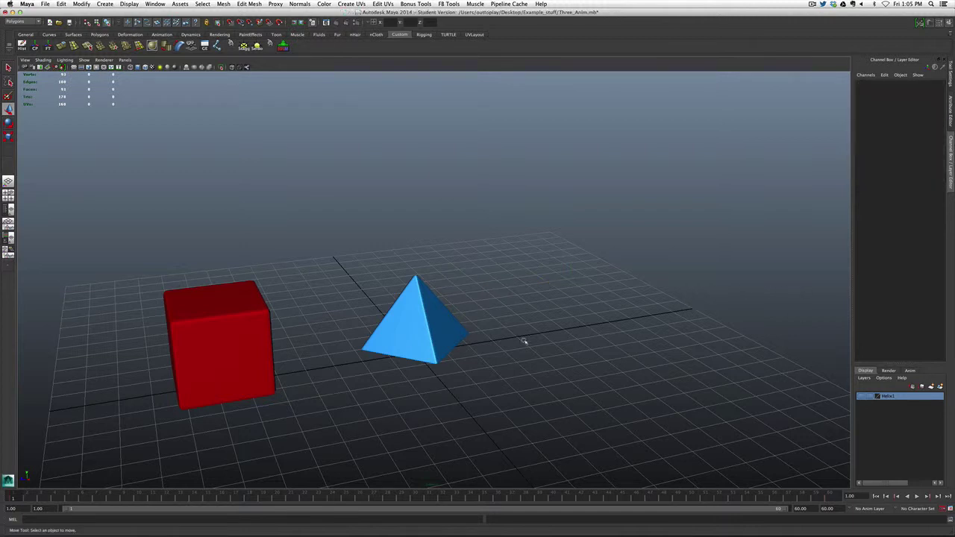
Create an empty display layer and add the blue pyramid to it.
left_click(407, 305)
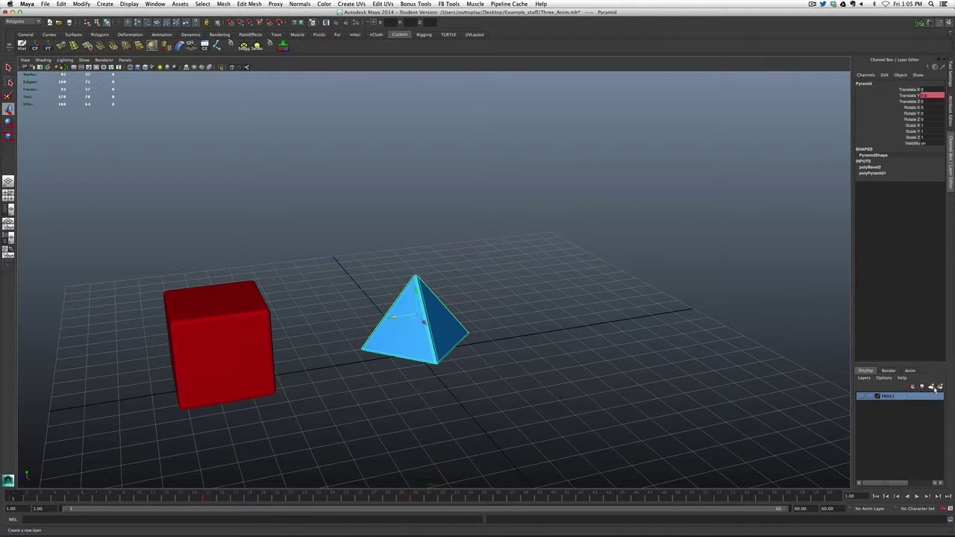
left_click(819, 365)
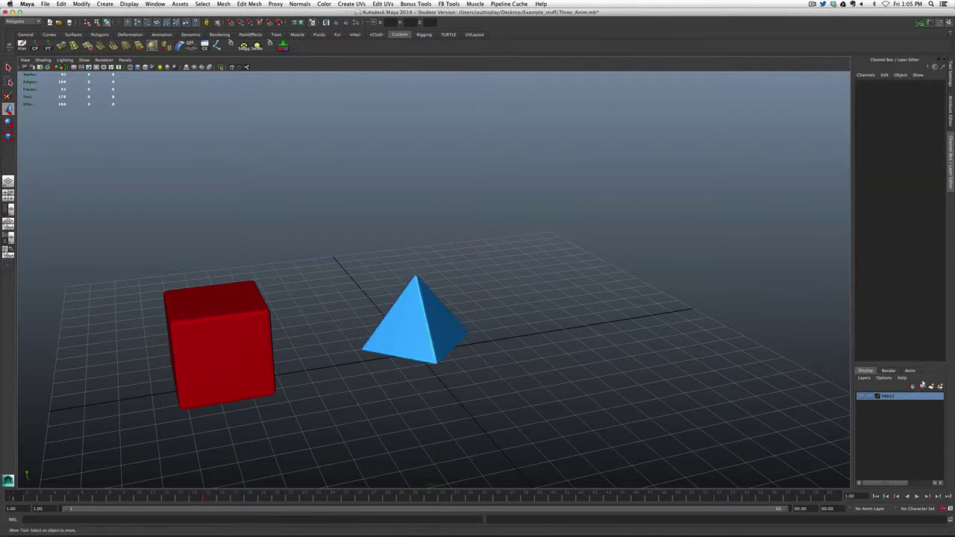
left_click(932, 388)
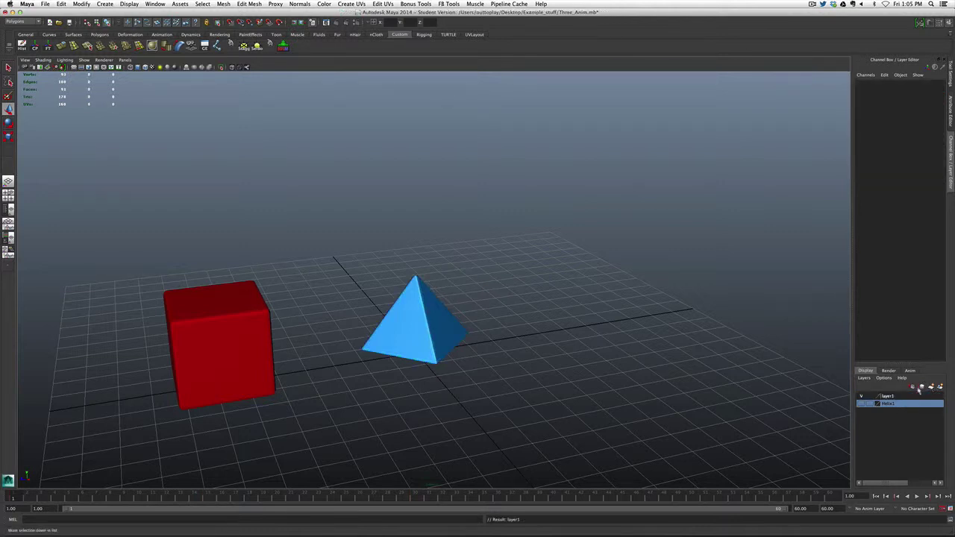
left_click(437, 361)
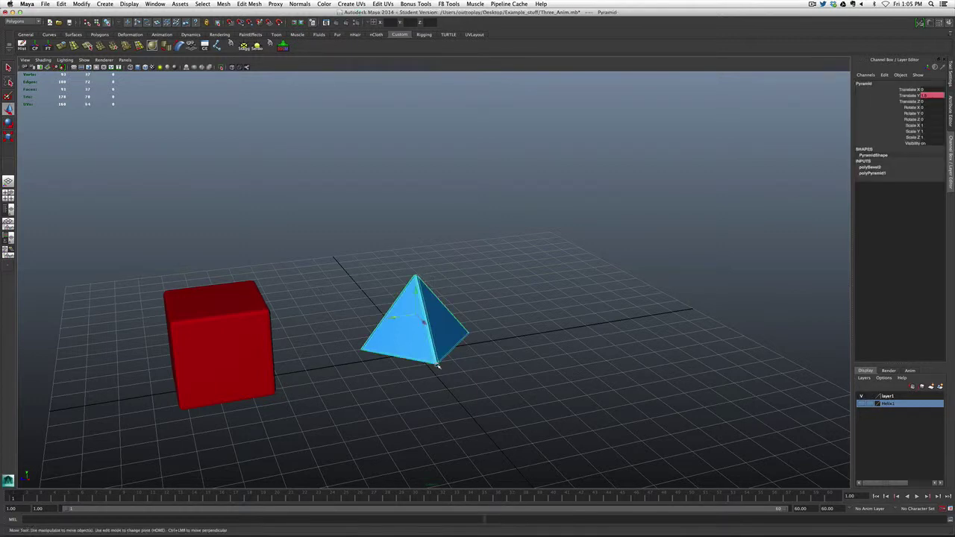
left_click(892, 396)
right_click(892, 396)
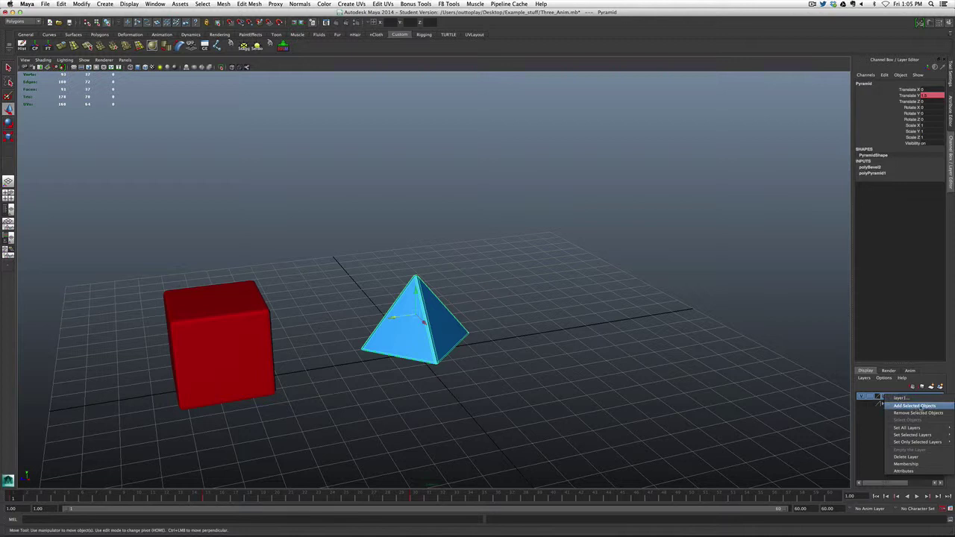
left_click(916, 406)
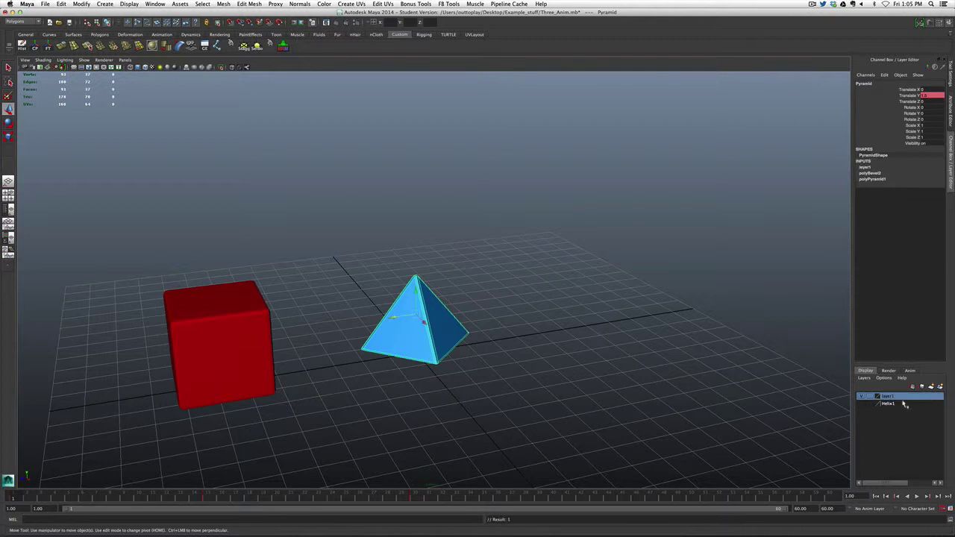
Rename the pyramid's display layer as Assignment2.
double_click(887, 397)
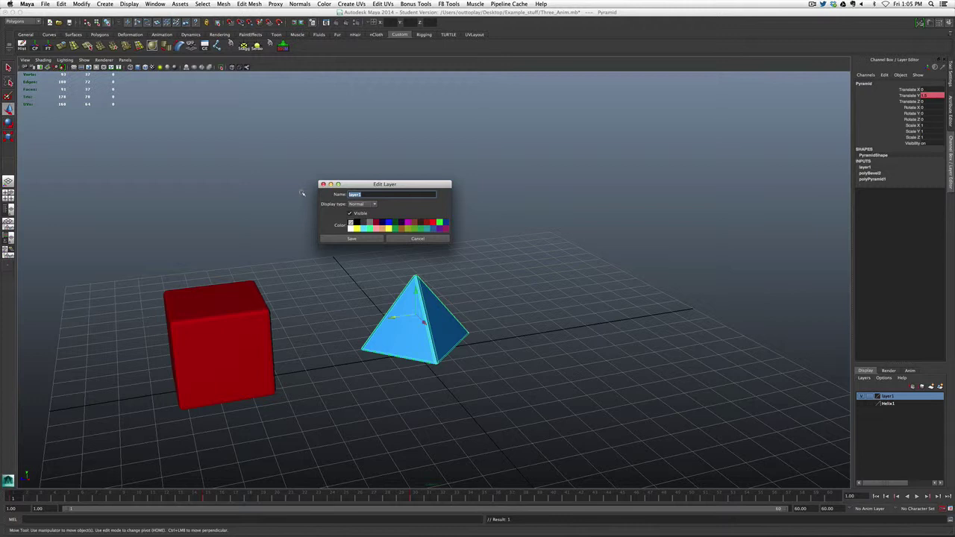
type("Assignment2")
left_click(350, 238)
Hide the pyramid using the Assignment2 layer's visibility and clear the selection.
left_click(576, 290)
left_click(410, 317)
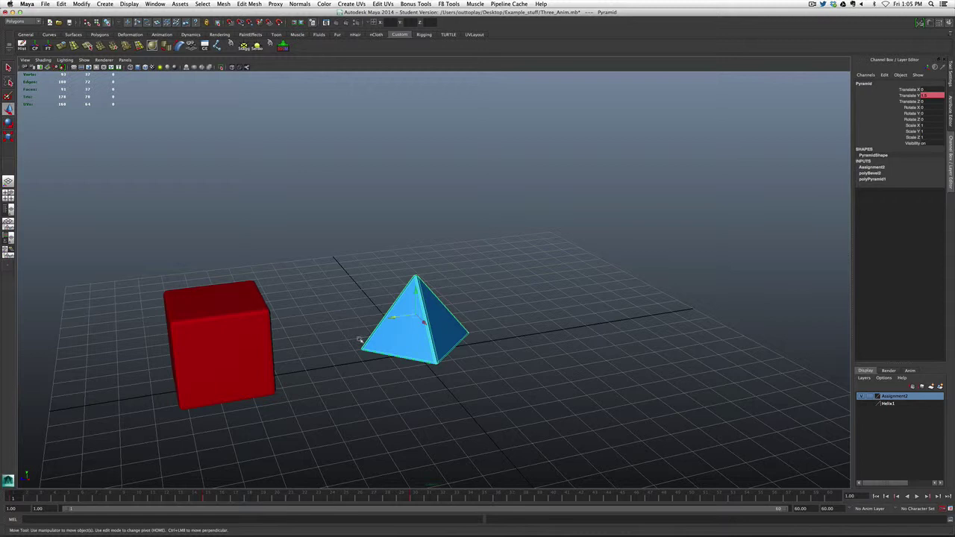
left_click(864, 400)
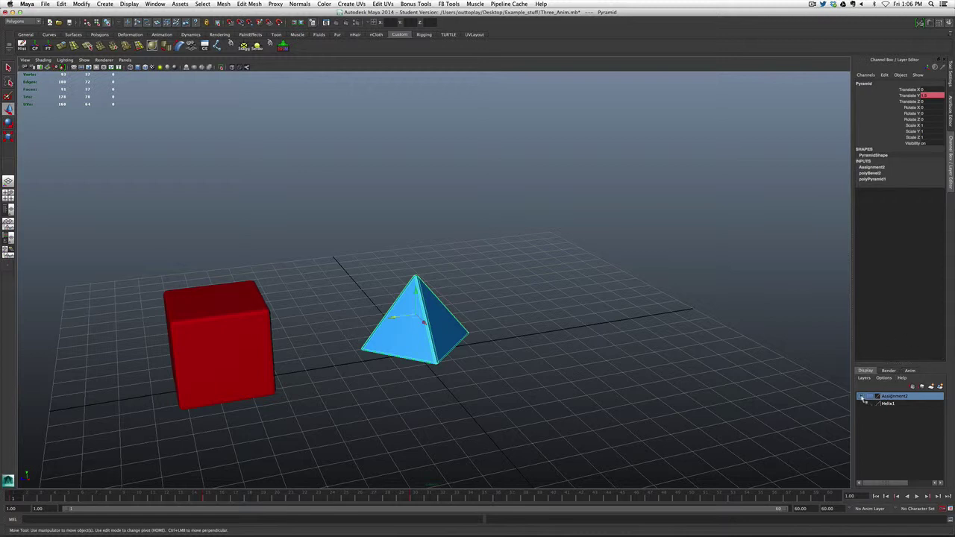
left_click(742, 270)
Select the red box, preview its rotation animation and return to the first frame.
left_click(280, 370)
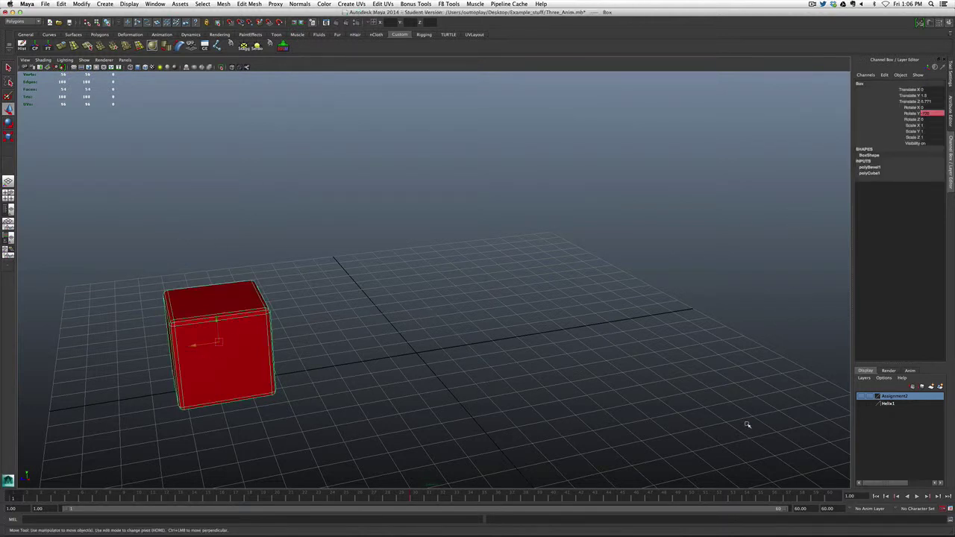
key("alt+v")
key("alt+v")
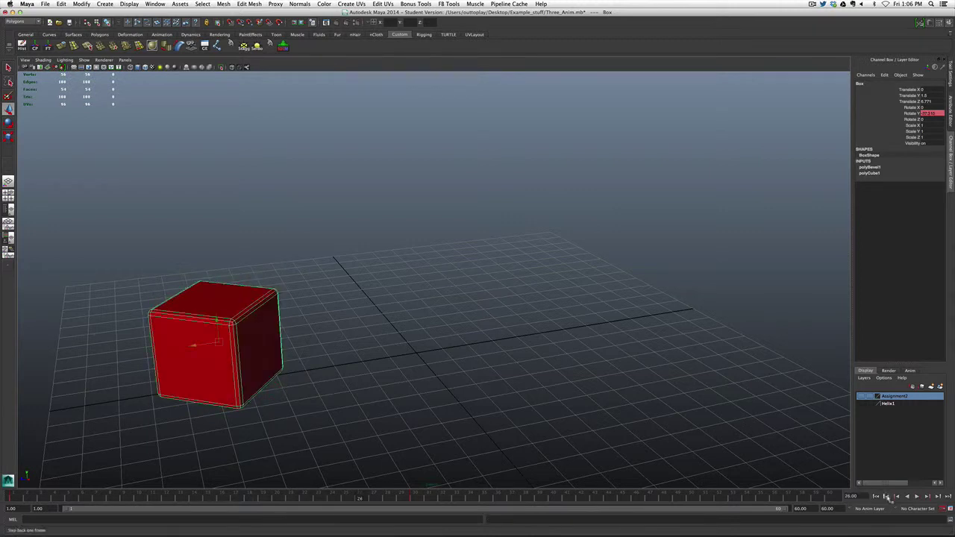
left_click(876, 497)
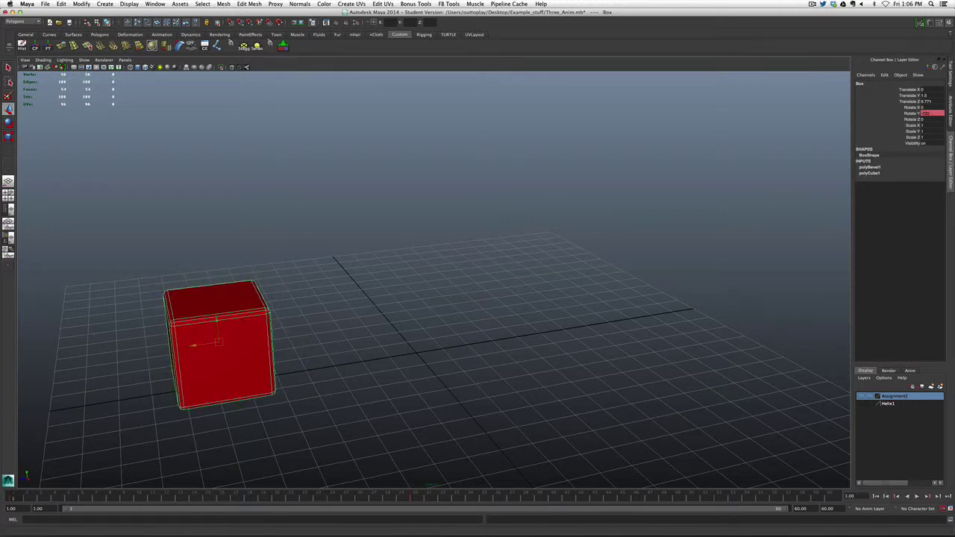
Put the selected red box on a new display layer named Assignment3_Box.
left_click(941, 386)
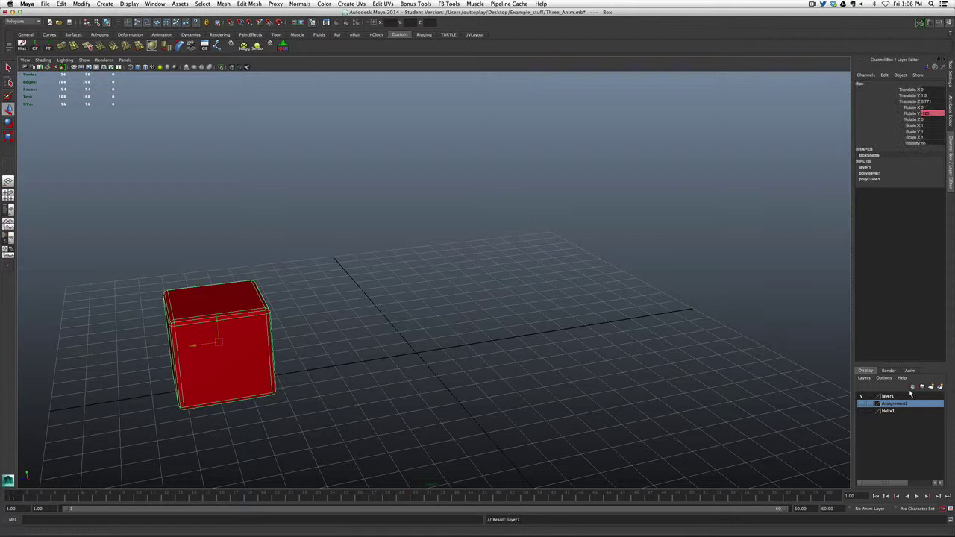
double_click(887, 397)
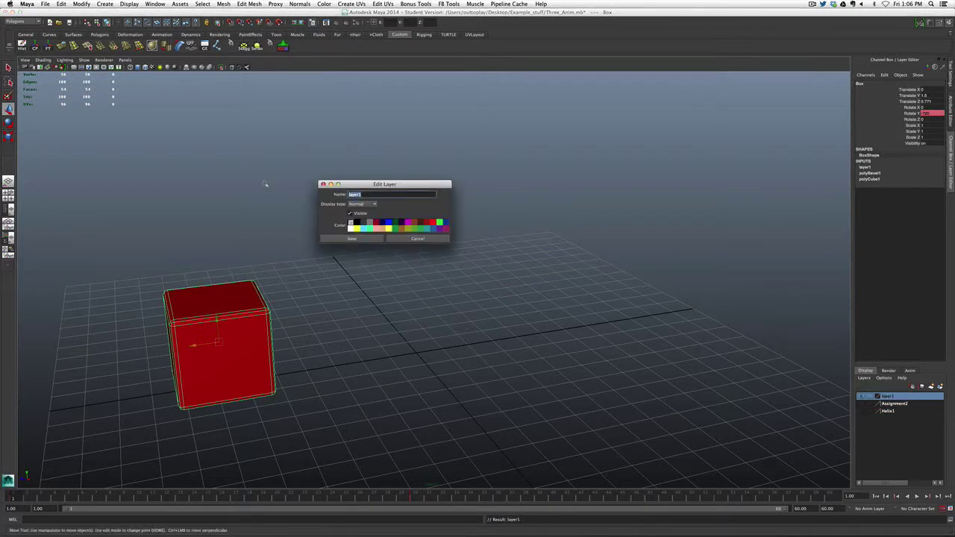
type("Assignment3_Box")
left_click(366, 240)
Rename the Assignment2 layer as Assignment2_pyramid and hide the Assignment3_Box layer.
double_click(895, 403)
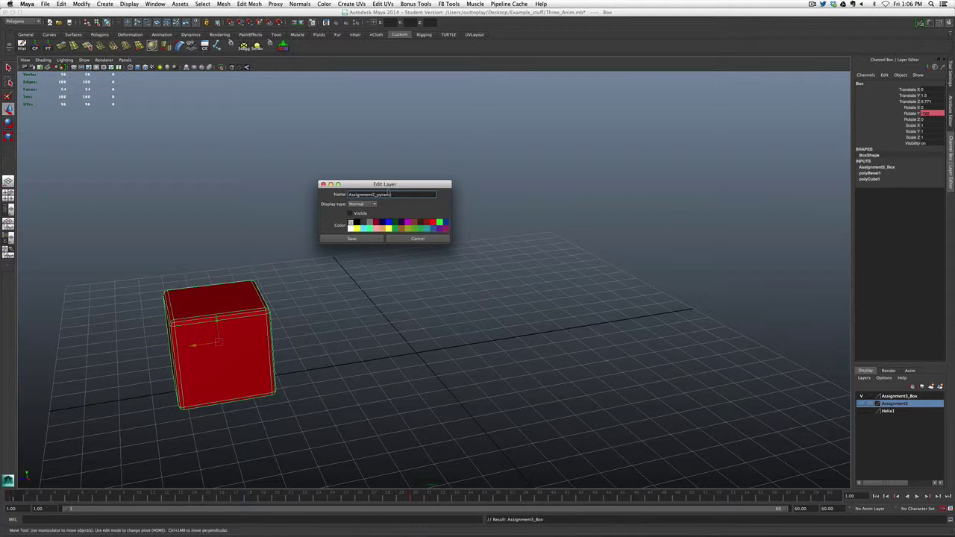
left_click(352, 239)
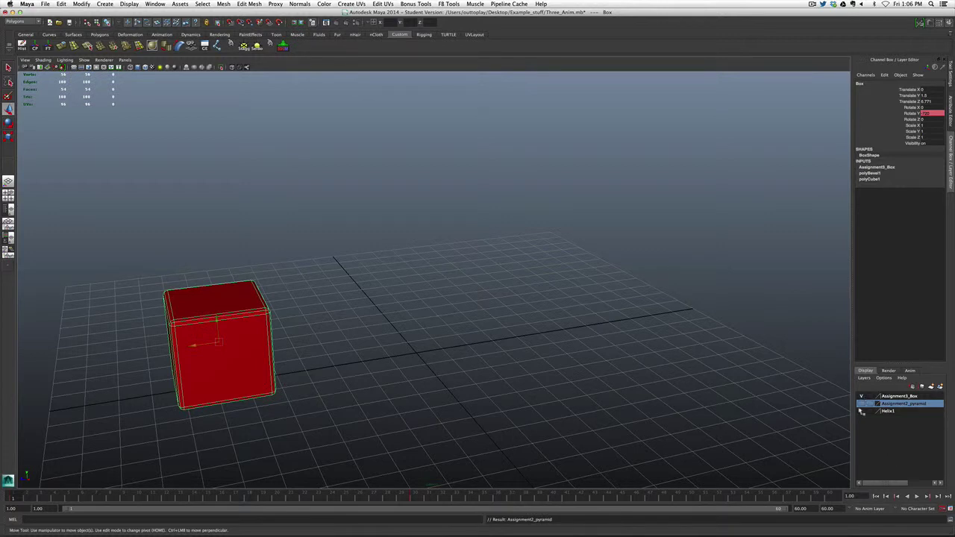
left_click(862, 396)
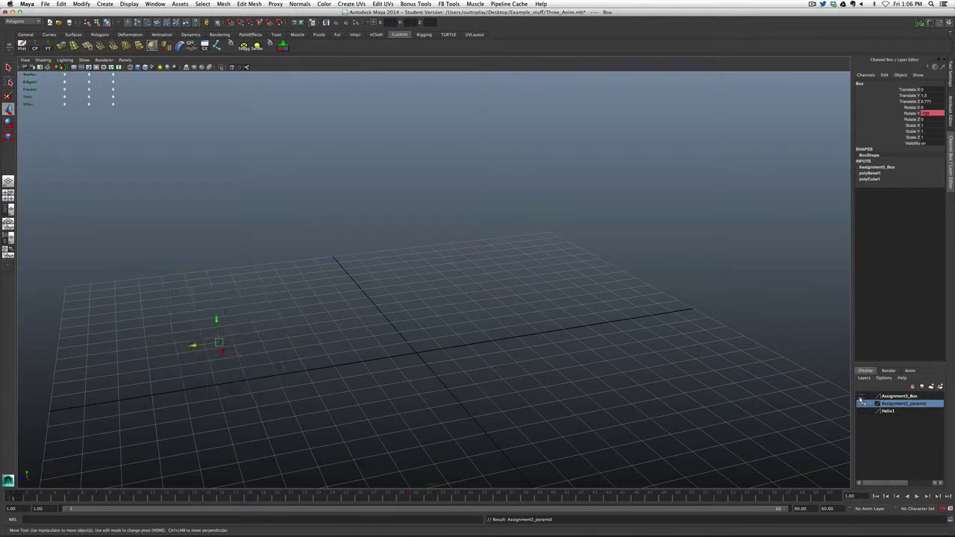
left_click(806, 403)
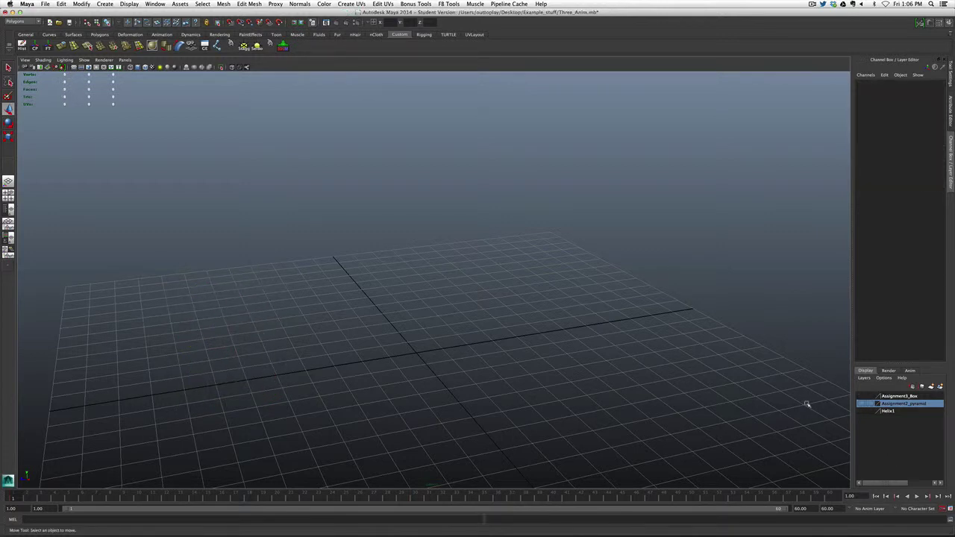
Show the Assignment3_Box, Assignment2_pyramid and Helix1 layers one at a time and play each one's animation.
left_click(862, 397)
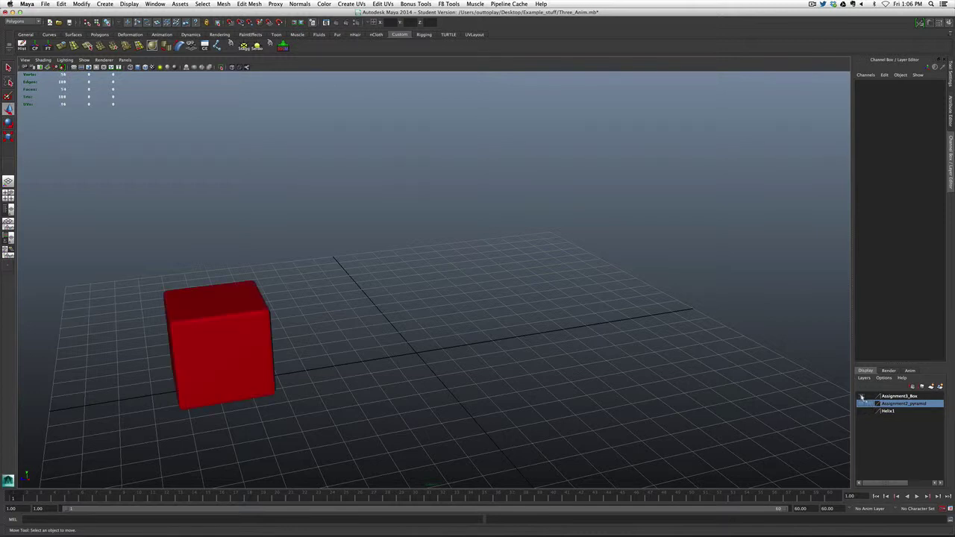
key("alt+v")
left_click(861, 397)
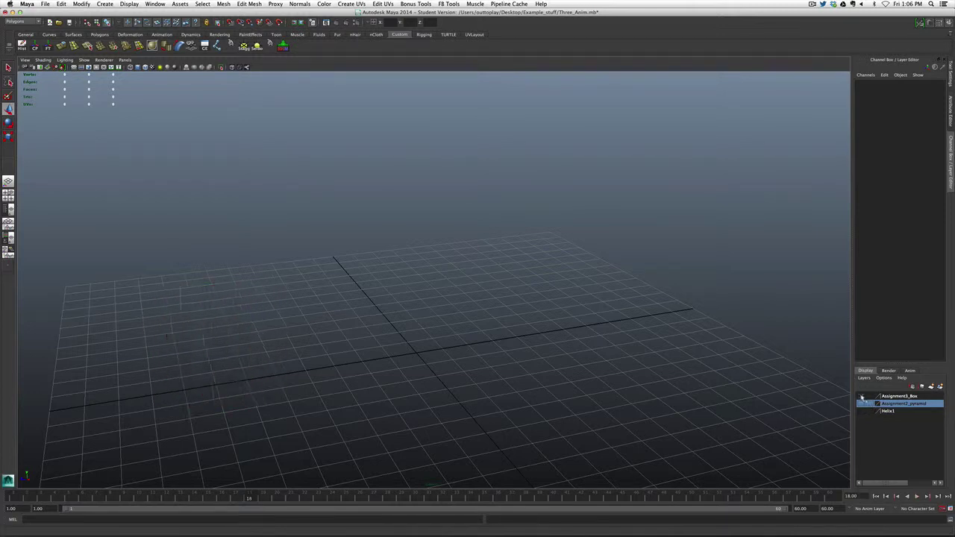
left_click(862, 404)
key("alt+v")
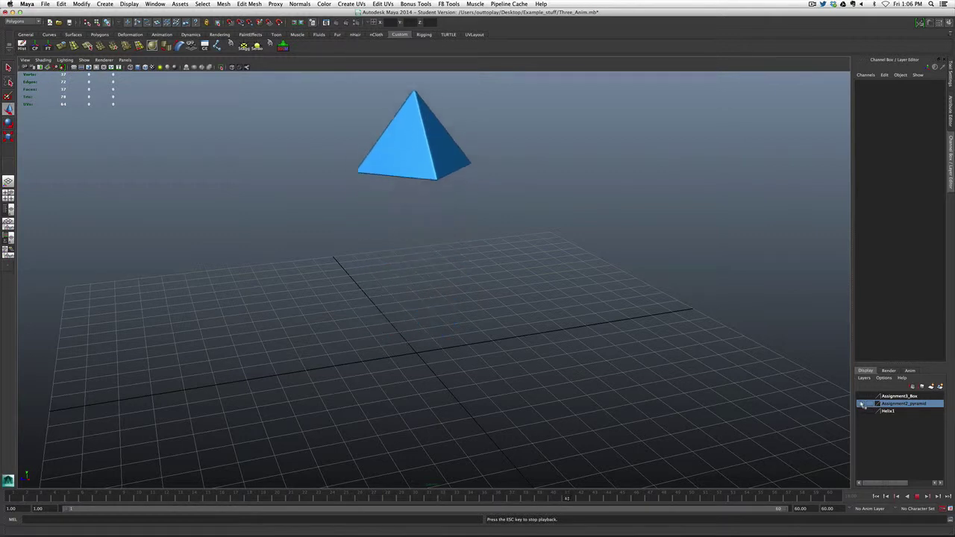
key("alt+v")
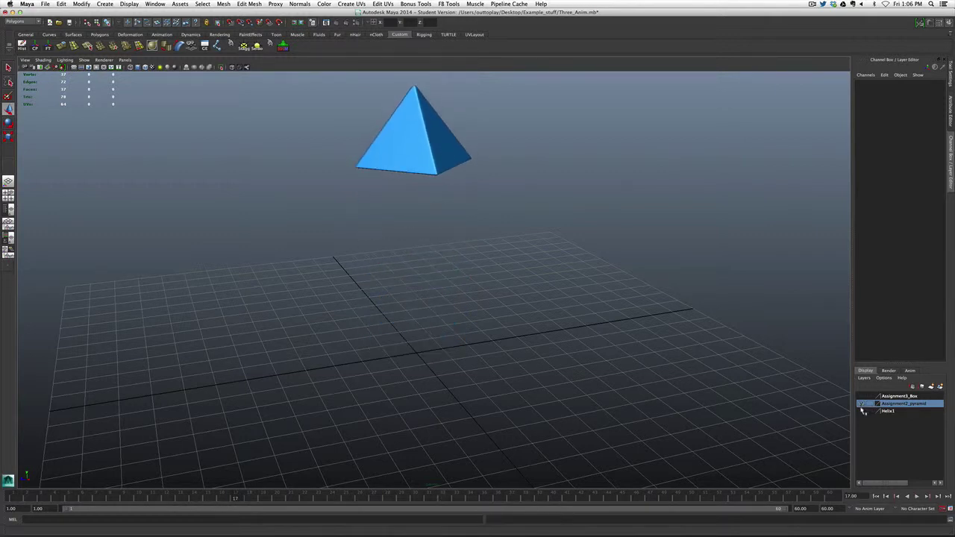
left_click(862, 404)
left_click(862, 411)
key("alt+v")
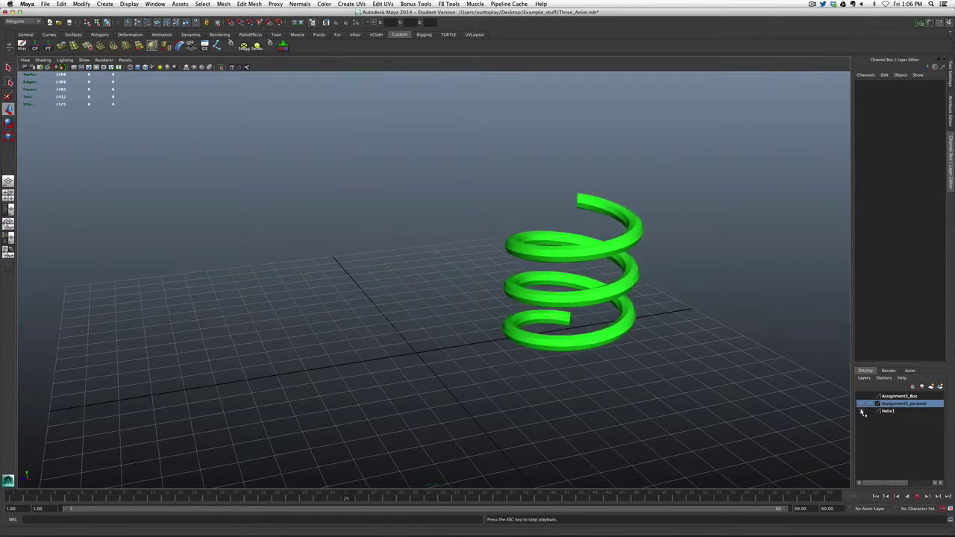
key("Escape")
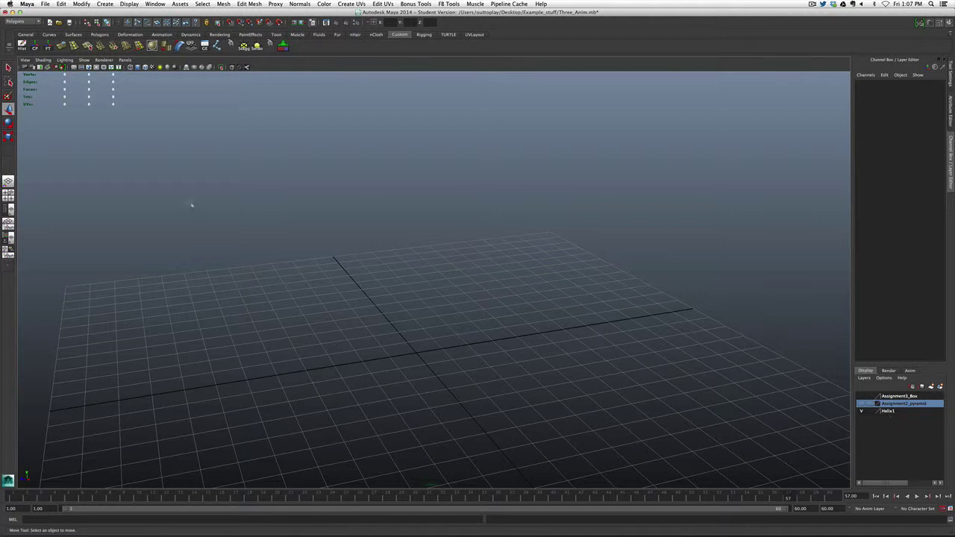
Start a new scene without saving the changes to Three_Anim.mb.
left_click(45, 4)
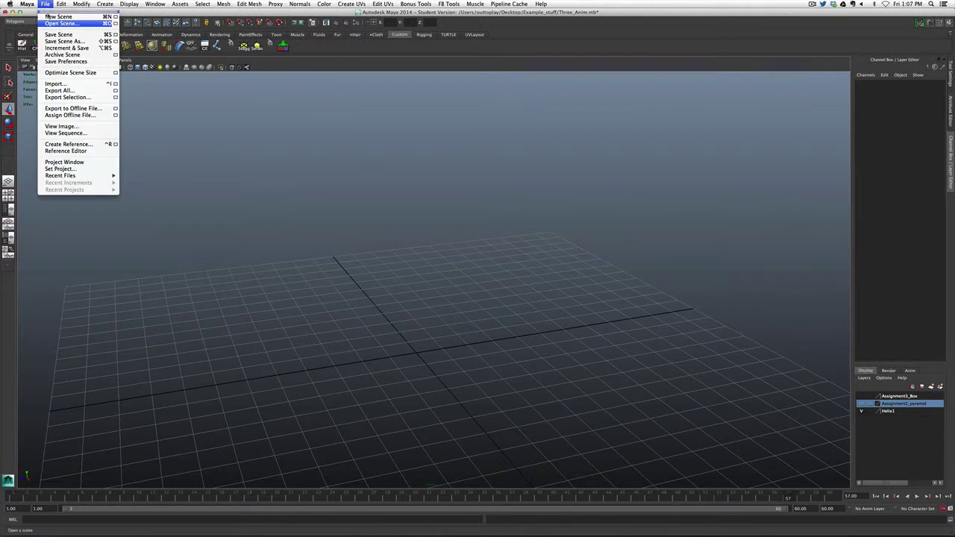
left_click(50, 17)
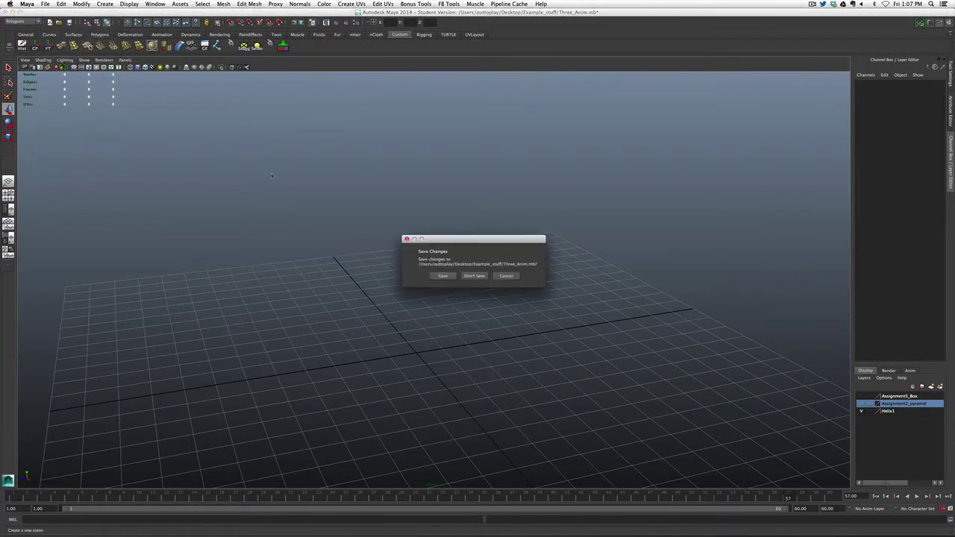
left_click(476, 276)
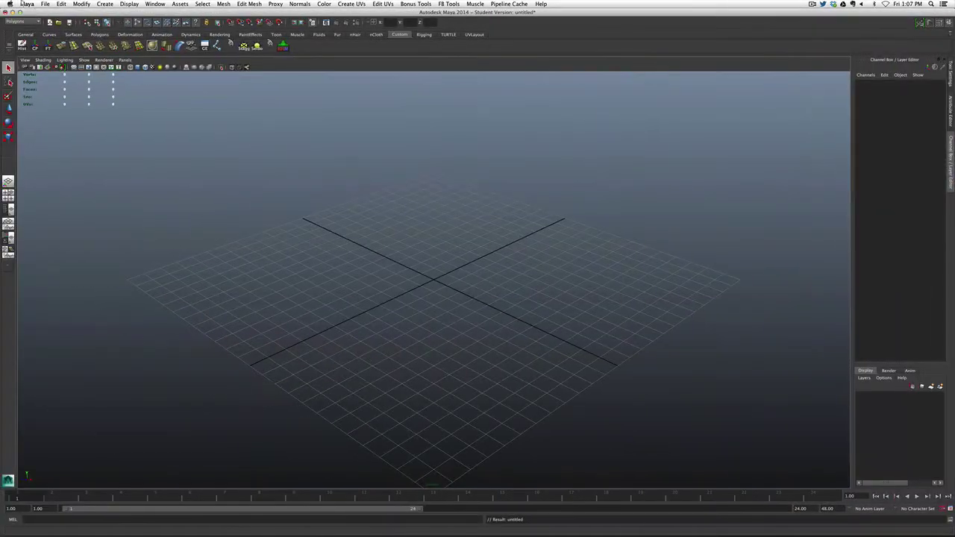
Open the Box_Anim.ma scene from the Example_stuff folder.
left_click(45, 3)
left_click(62, 23)
left_click(410, 110)
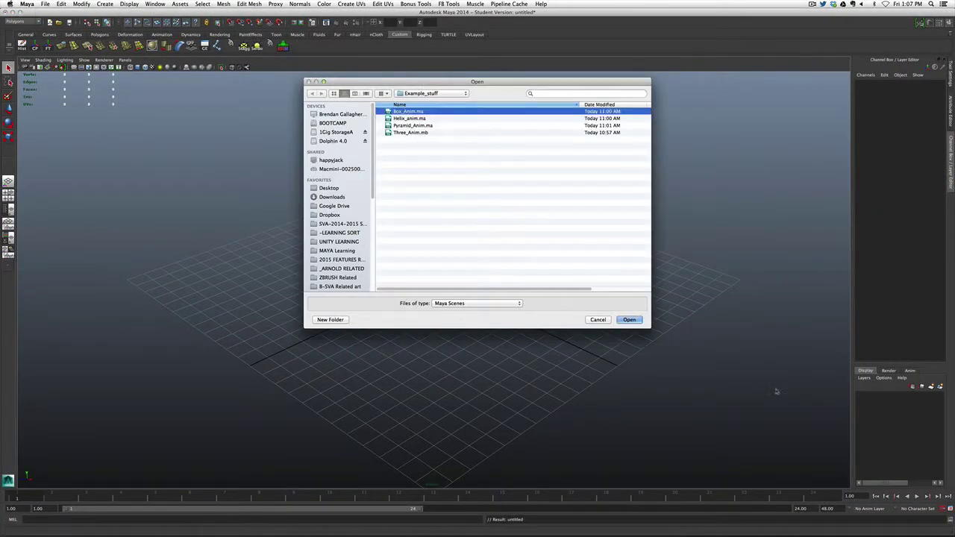
left_click(630, 319)
Display the box shaded, clear the selection, preview its rotation animation and return to the first frame.
left_click(464, 283)
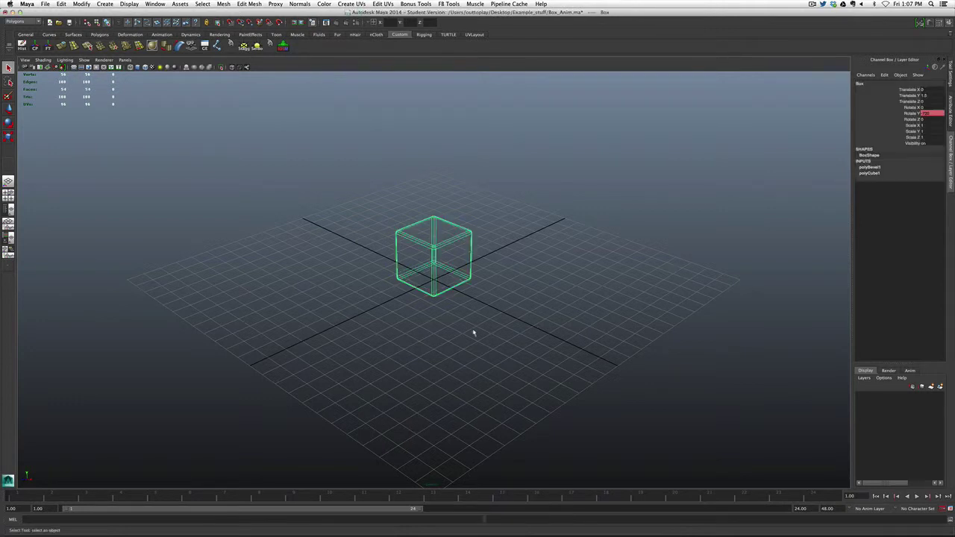
key("5")
left_click(516, 324)
key("alt+v")
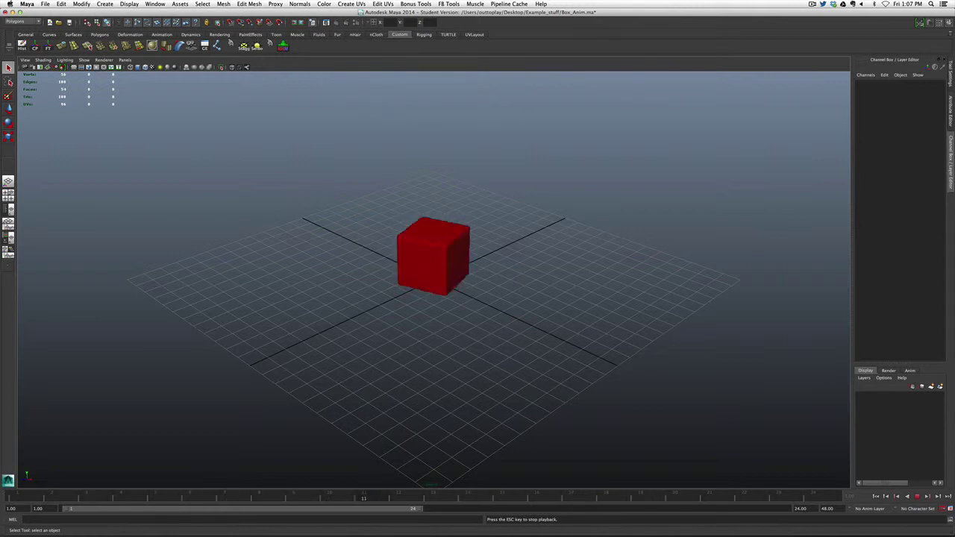
left_click(917, 496)
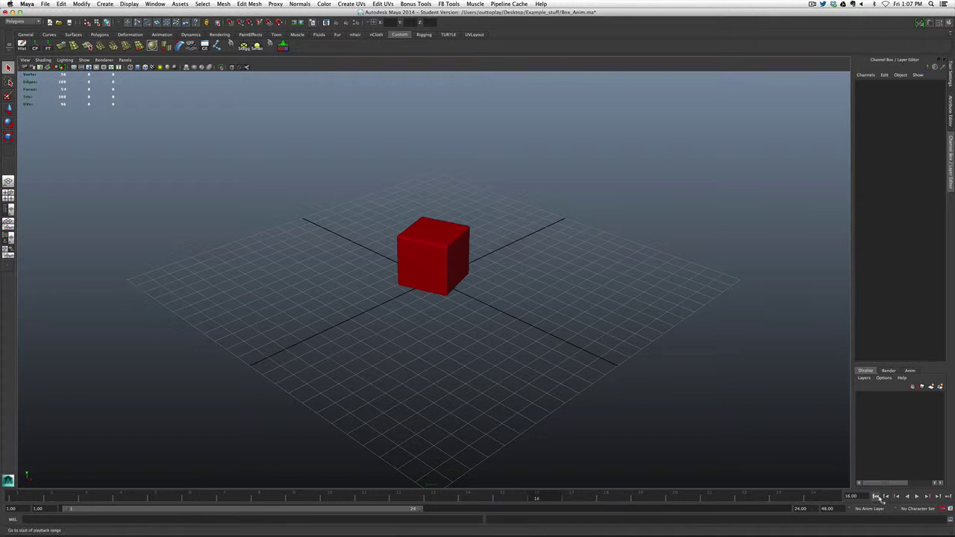
left_click(876, 496)
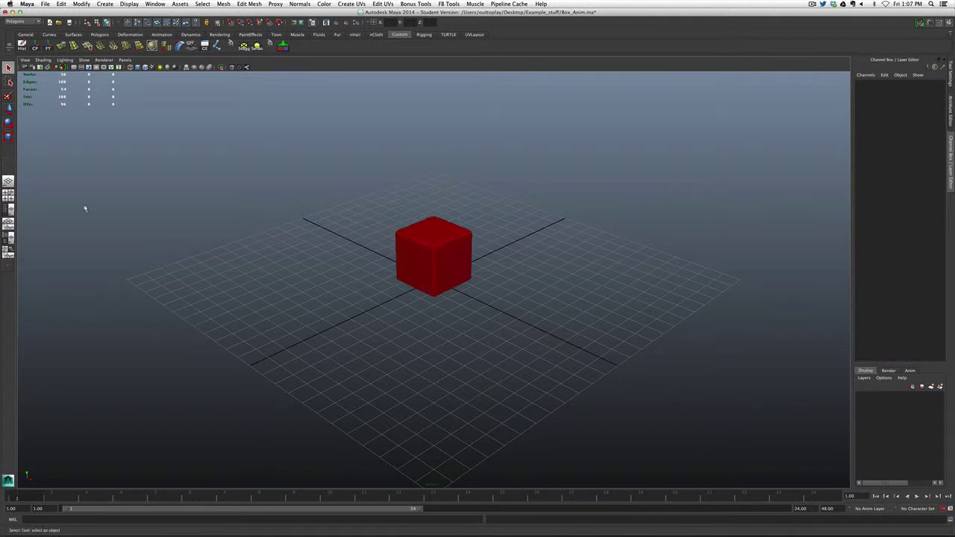
Start a new scene without saving Box_Anim.ma and extend the playback range to frame 48.
left_click(46, 4)
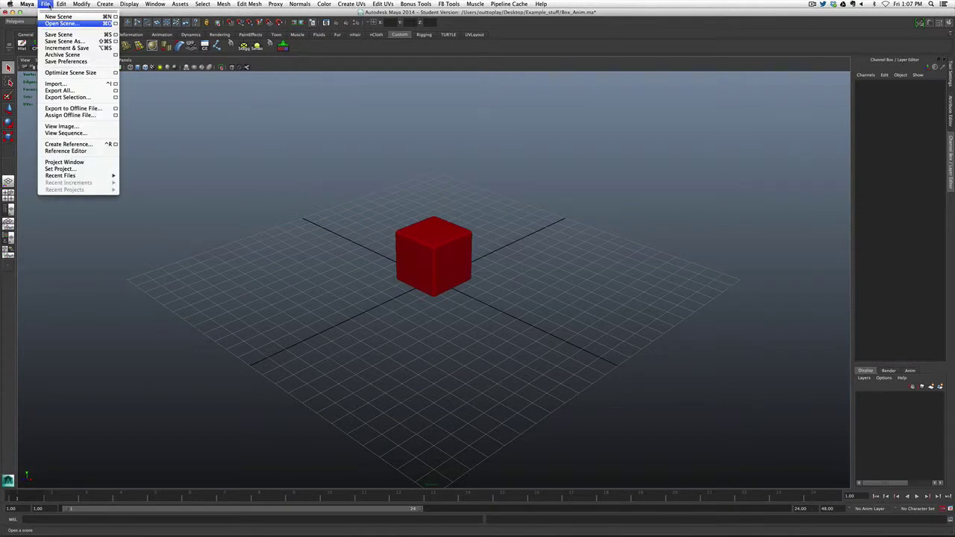
left_click(58, 16)
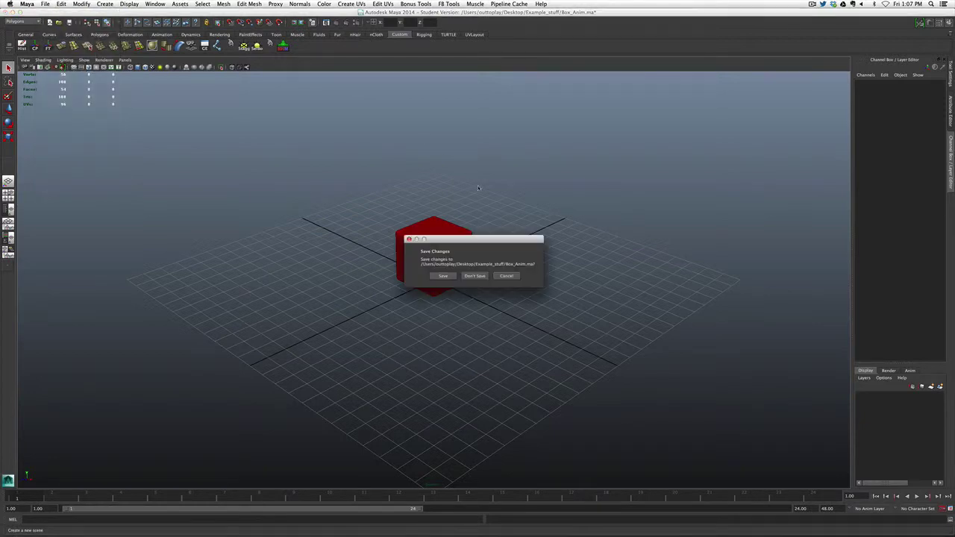
left_click(475, 277)
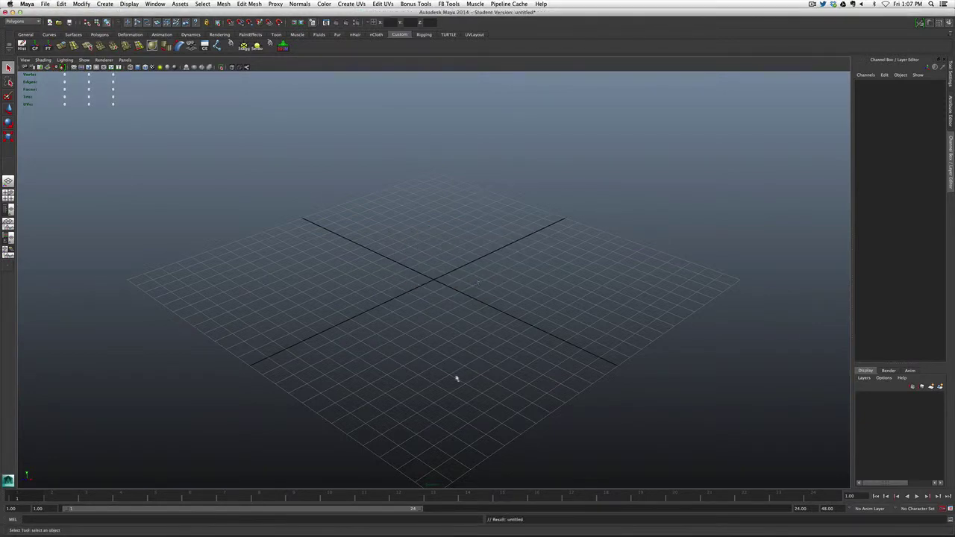
left_click_drag(425, 508, 839, 465)
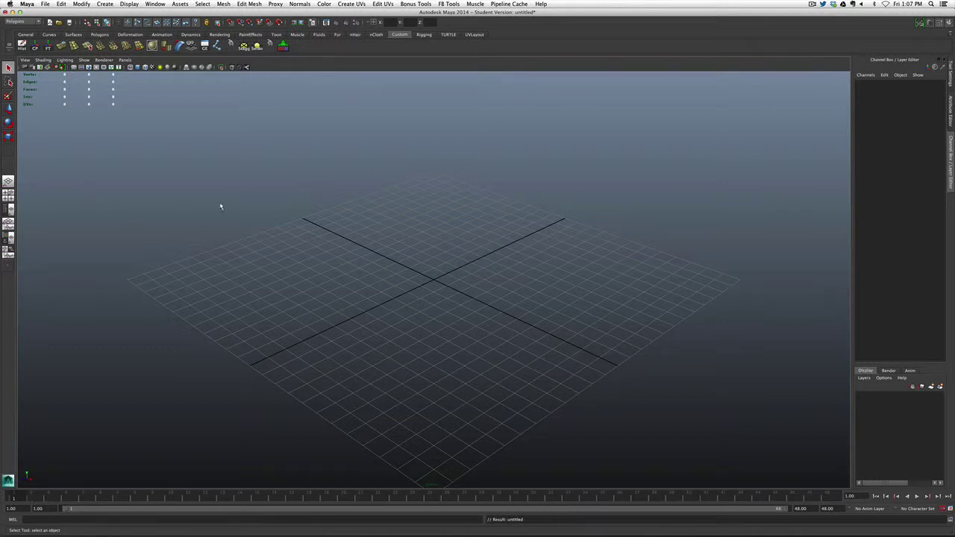
left_click_drag(347, 297, 351, 320, "alt")
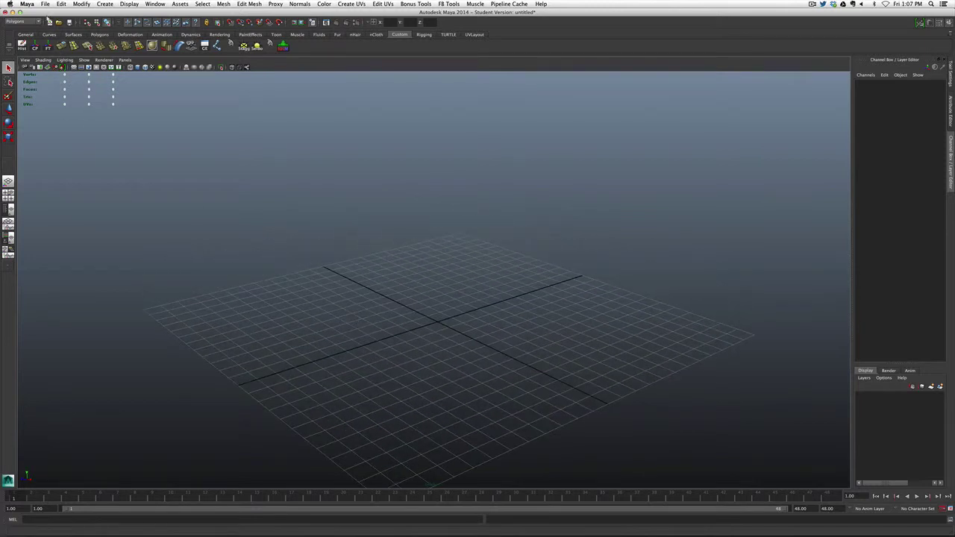
Open the Reference Editor, move it to the upper corner beside the toolbox and make it taller.
left_click(45, 5)
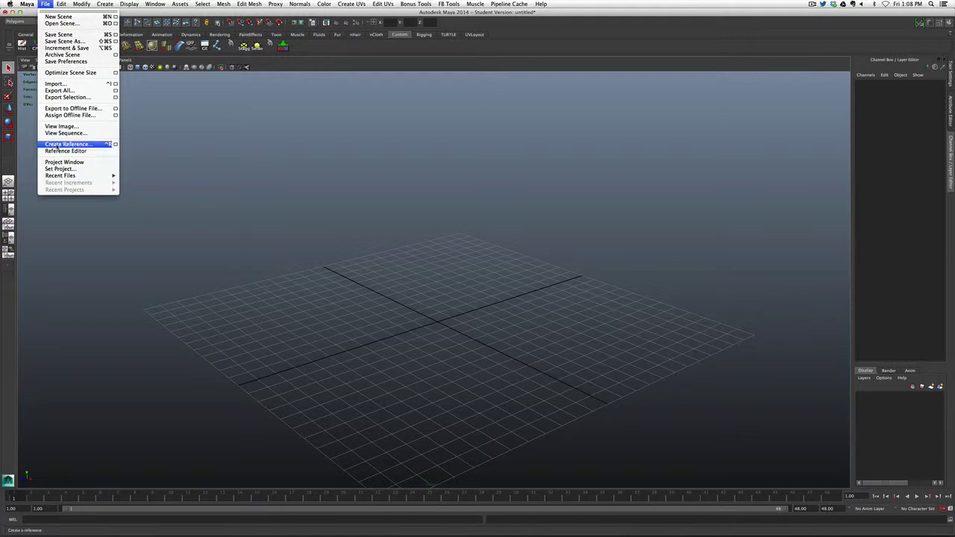
left_click(59, 152)
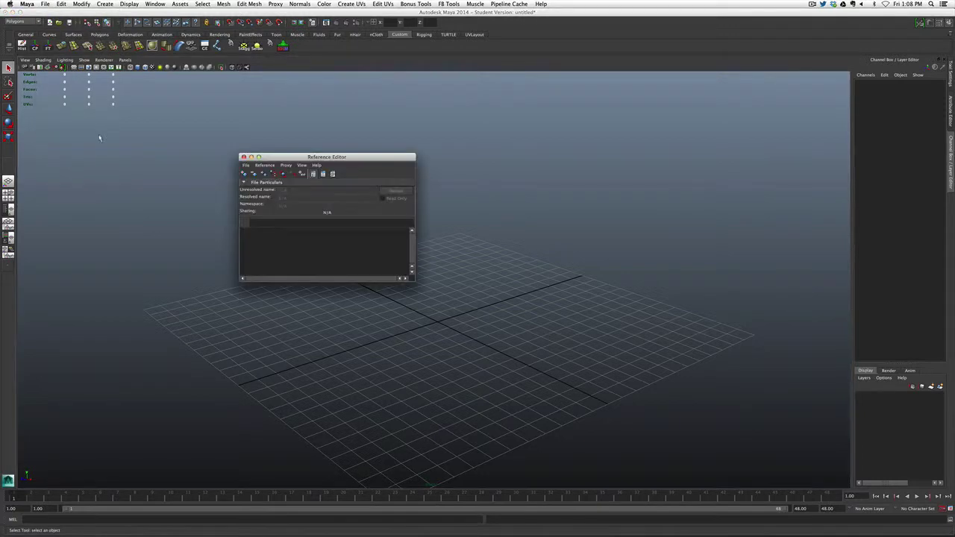
left_click_drag(310, 158, 91, 82)
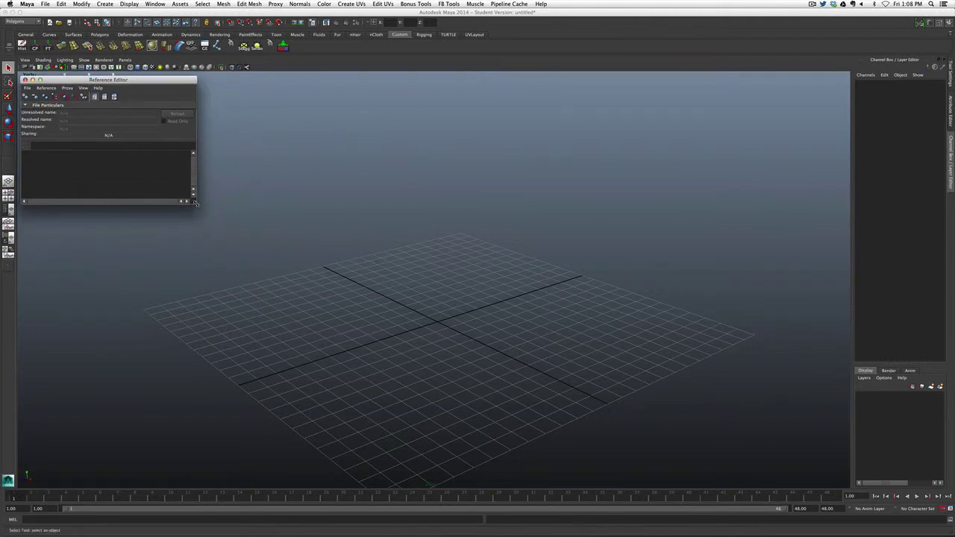
left_click_drag(196, 203, 197, 276)
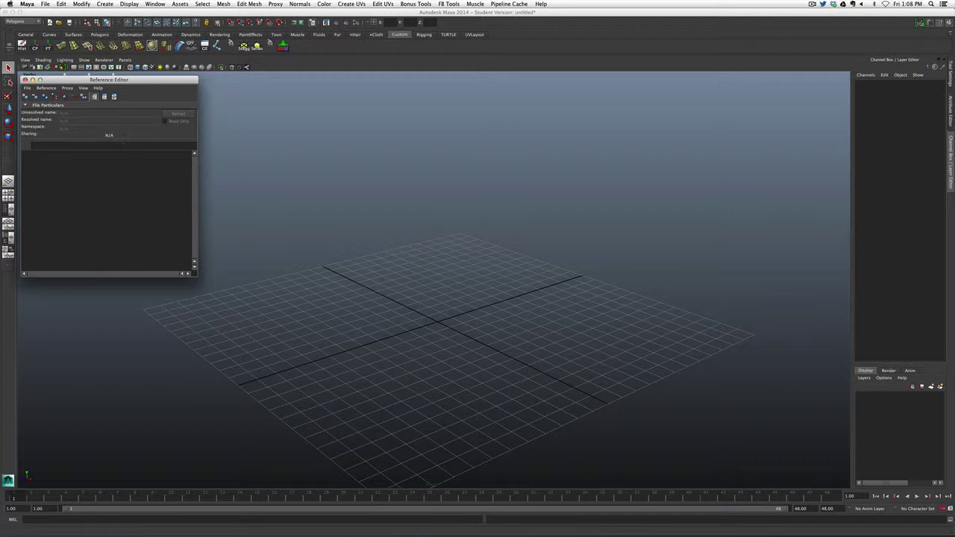
left_click_drag(74, 80, 74, 76)
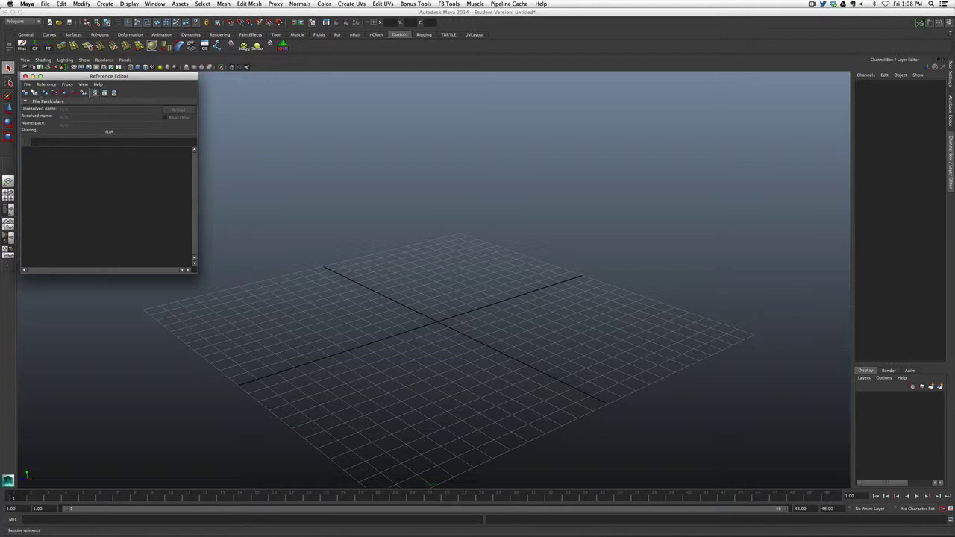
Create a reference to Box_Anim.ma from the Example_stuff folder in the empty scene.
left_click(27, 84)
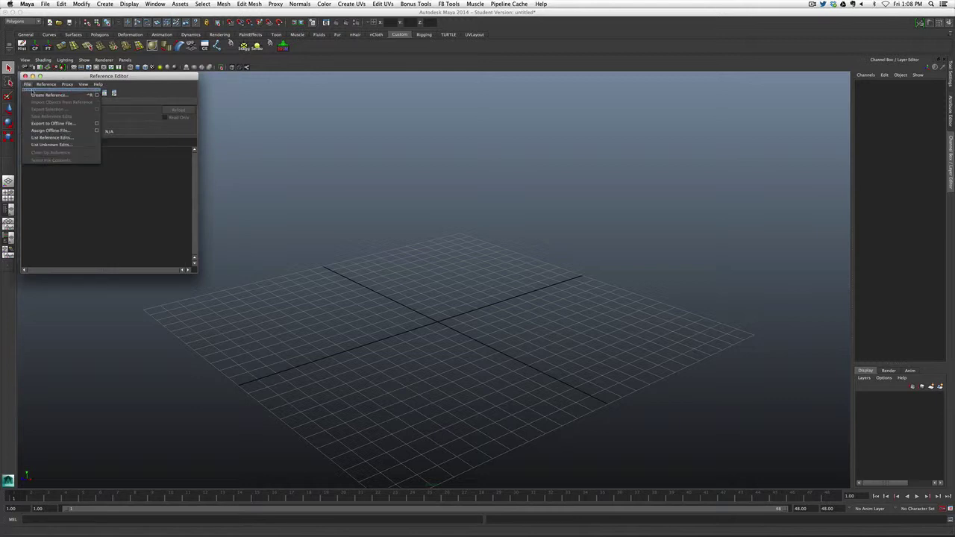
left_click(61, 176)
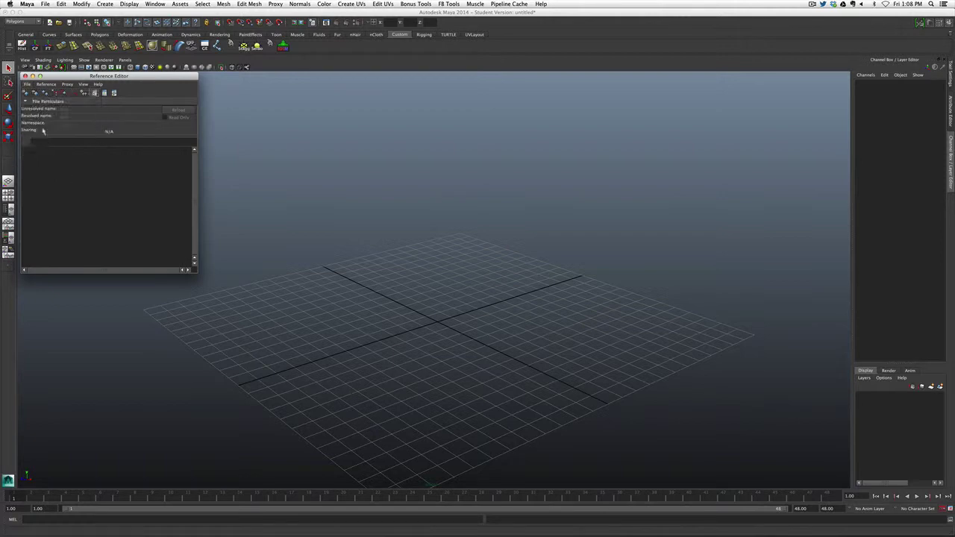
left_click(26, 94)
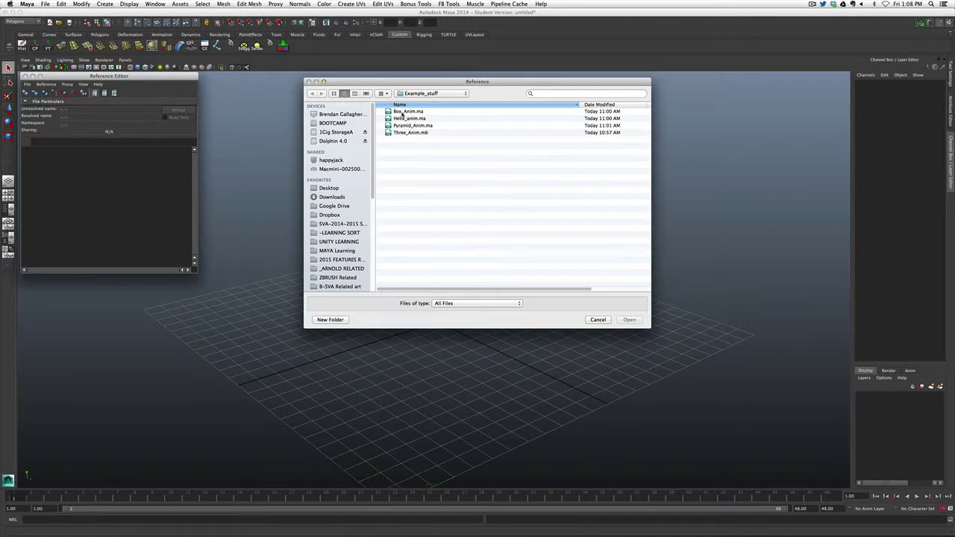
left_click(398, 111)
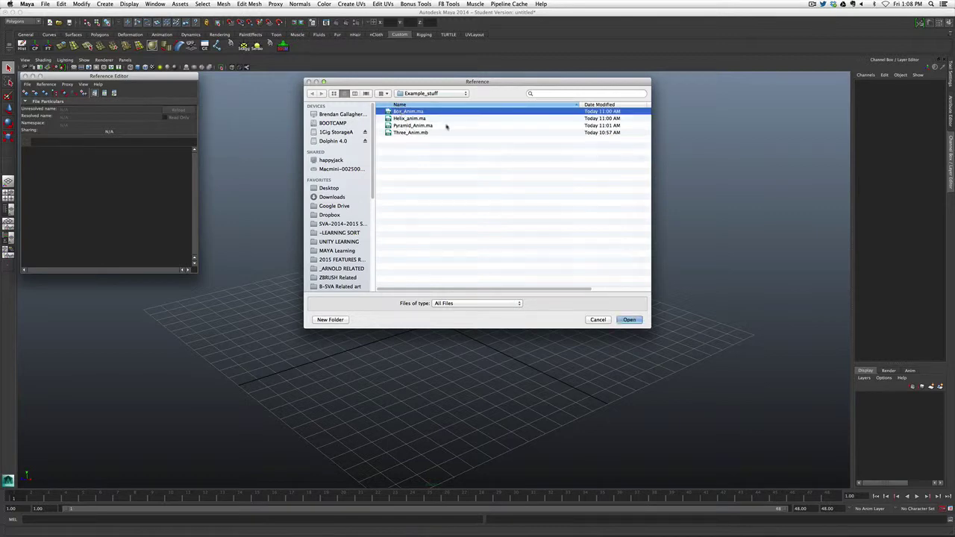
left_click(634, 320)
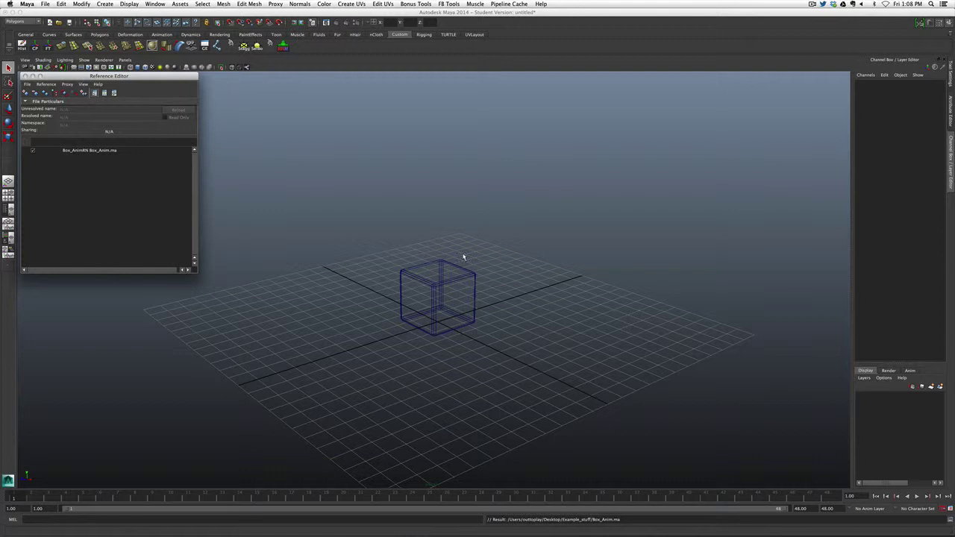
Switch the view to shaded display and play the referenced box's animation.
key("5")
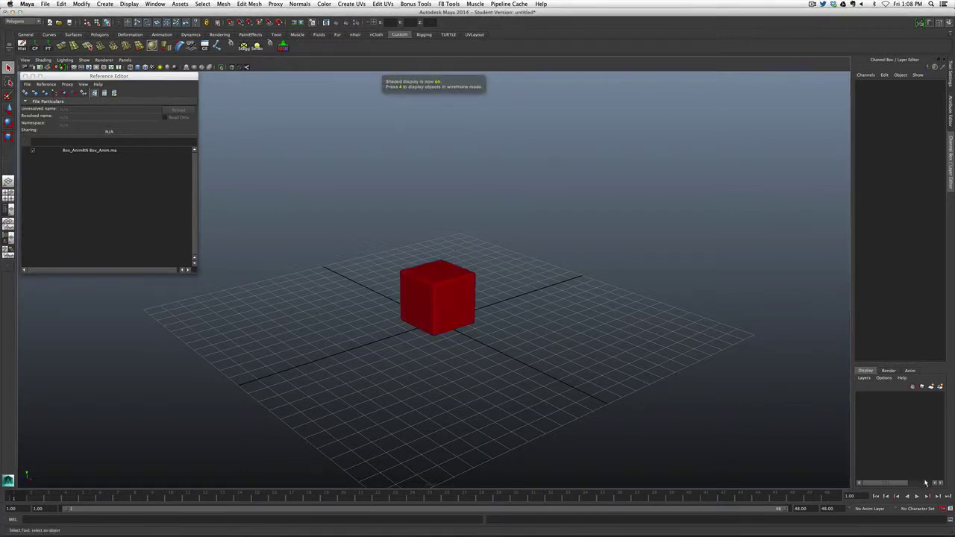
left_click(919, 497)
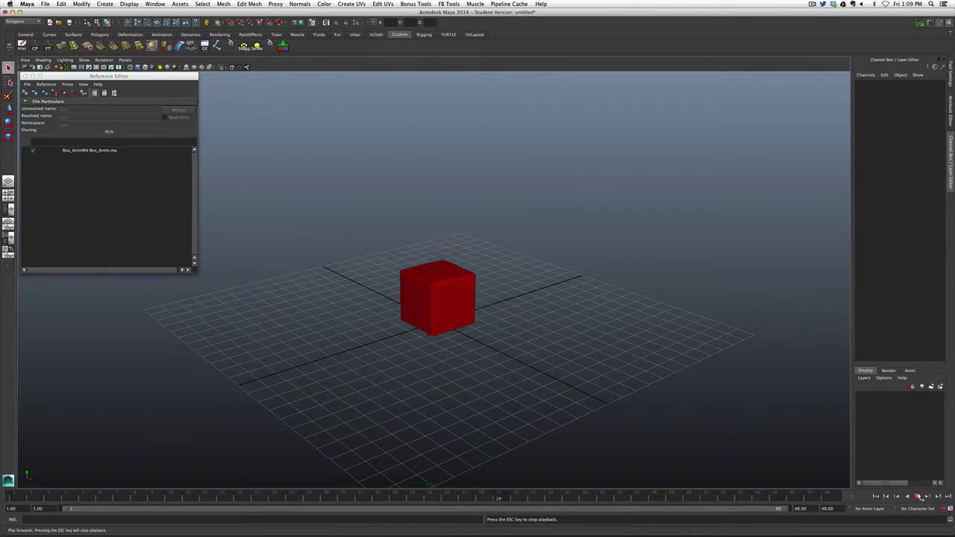
left_click(919, 496)
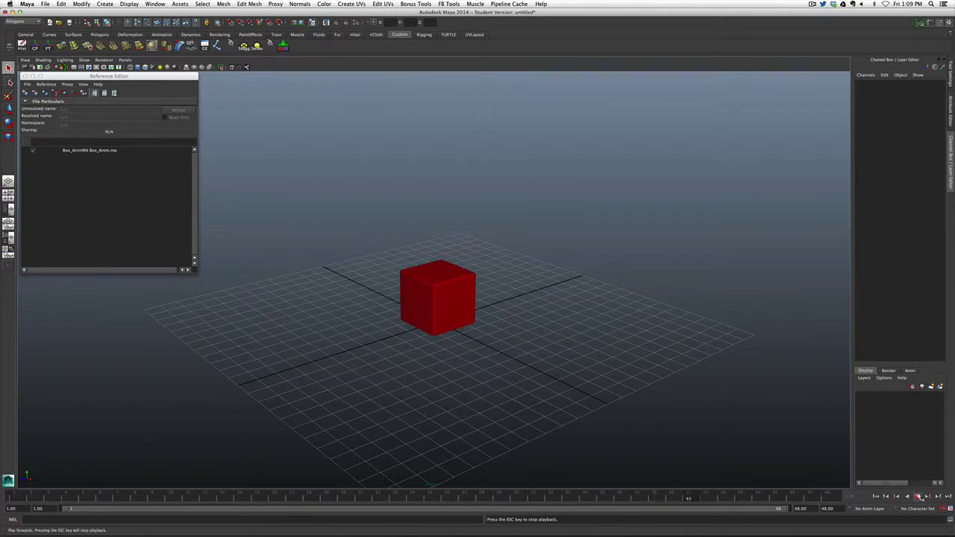
Select and deselect the referenced box to examine its namespaced name and keyed channels, leaving it selected.
left_click(403, 289)
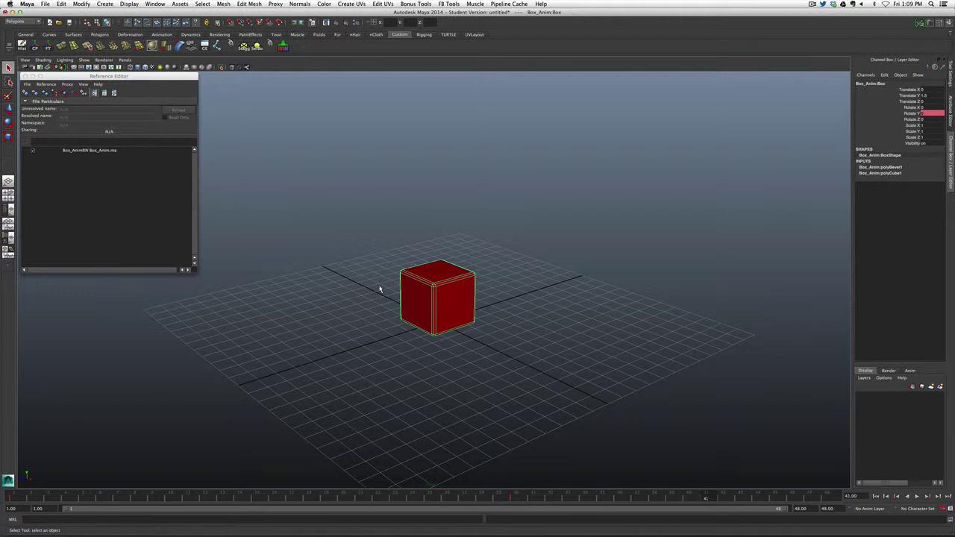
left_click(379, 290)
left_click(400, 300)
left_click(373, 301)
left_click(405, 298)
left_click(356, 257)
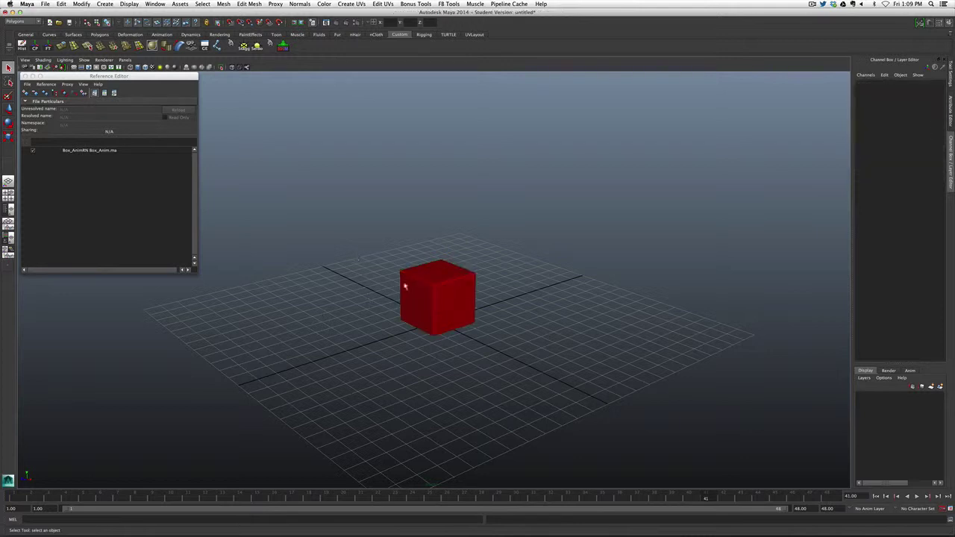
left_click(405, 287)
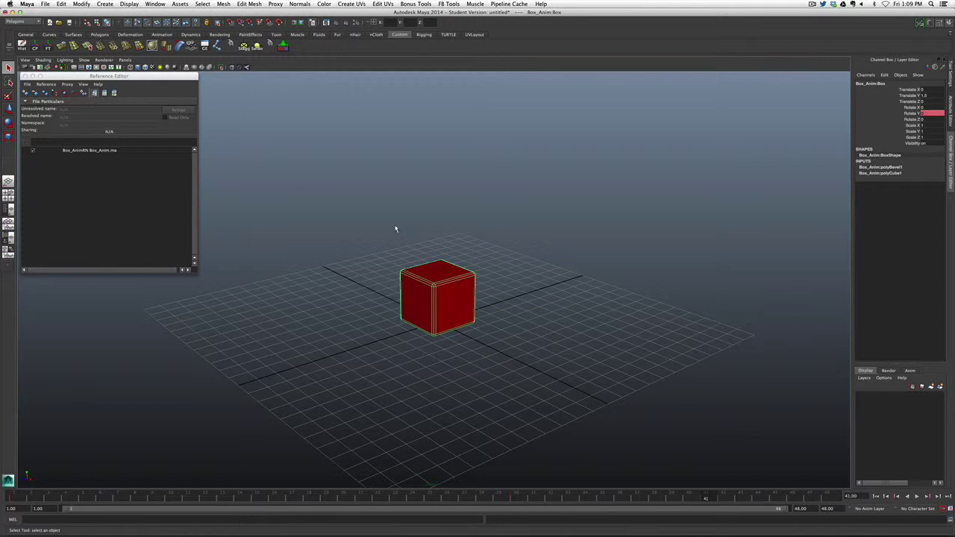
Duplicate the Box_Anim.ma reference in the Reference Editor and move the new box about 11 units along negative Z, clear of the original.
left_click(377, 273)
left_click(429, 297)
left_click(65, 152)
left_click(44, 93)
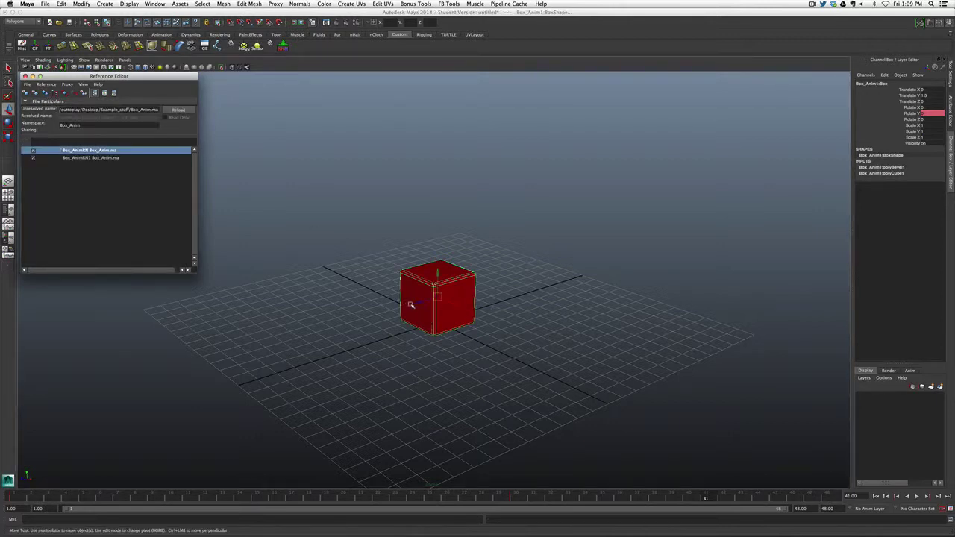
key("w")
middle_click_drag(421, 303, 492, 295)
left_click(528, 314)
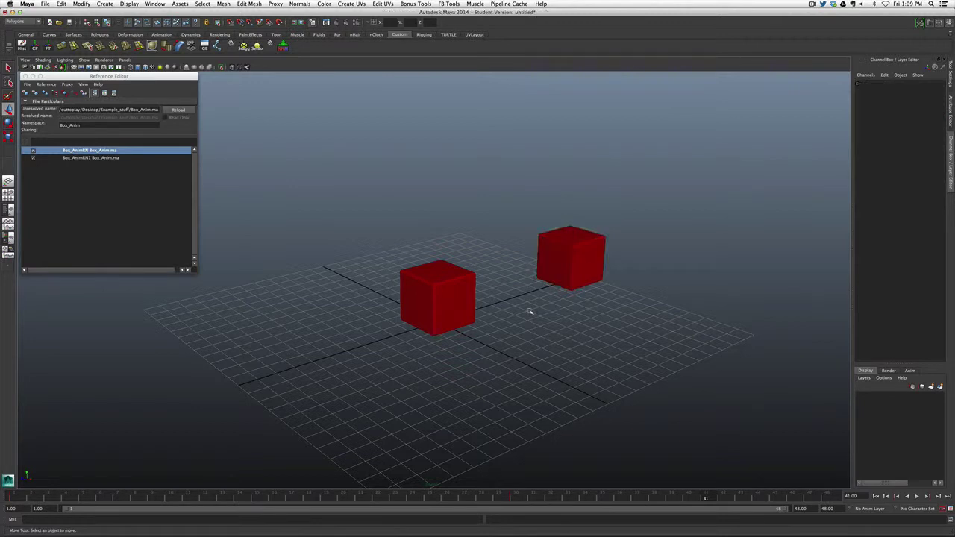
Assign a new Lambert material to the duplicated box and play the animation of both referenced boxes.
key("alt+v")
left_click(584, 257)
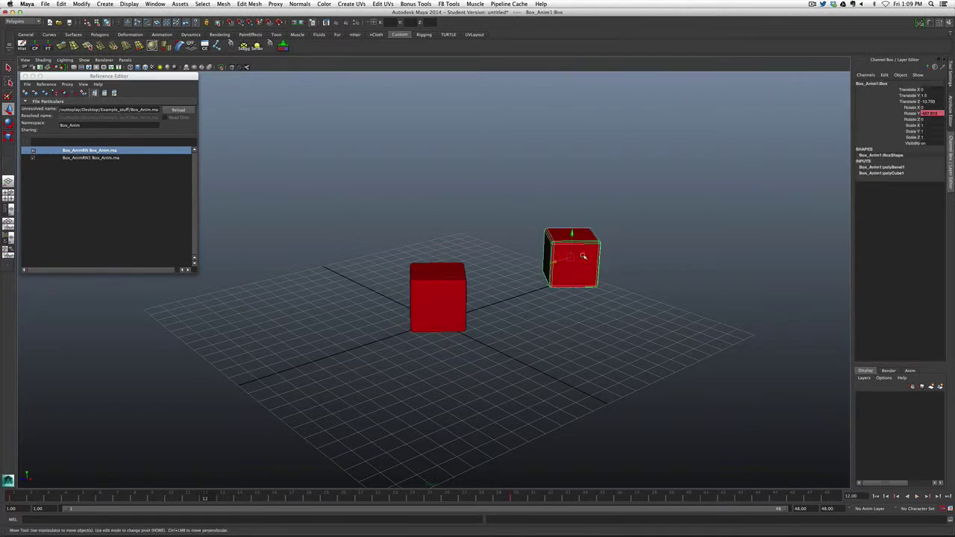
right_click(583, 254)
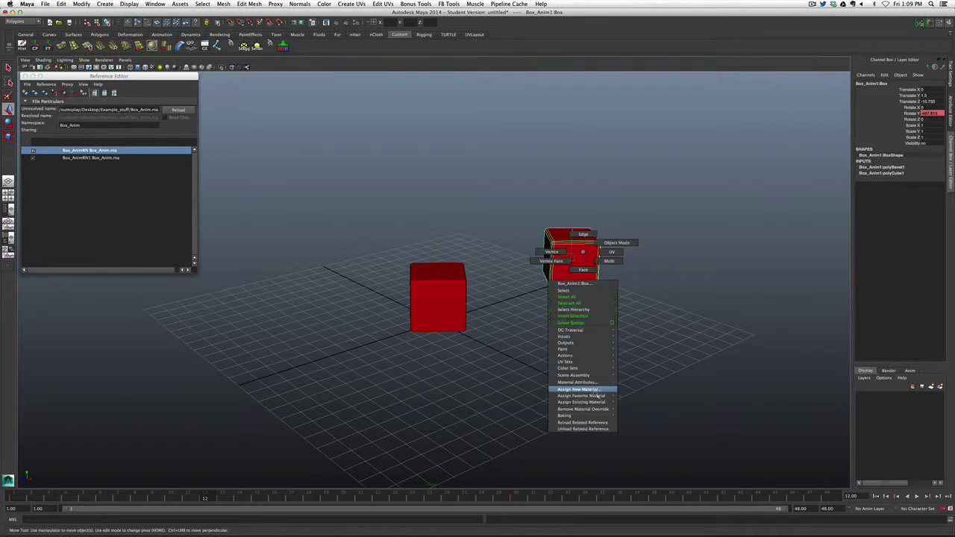
mouse_move(597, 402)
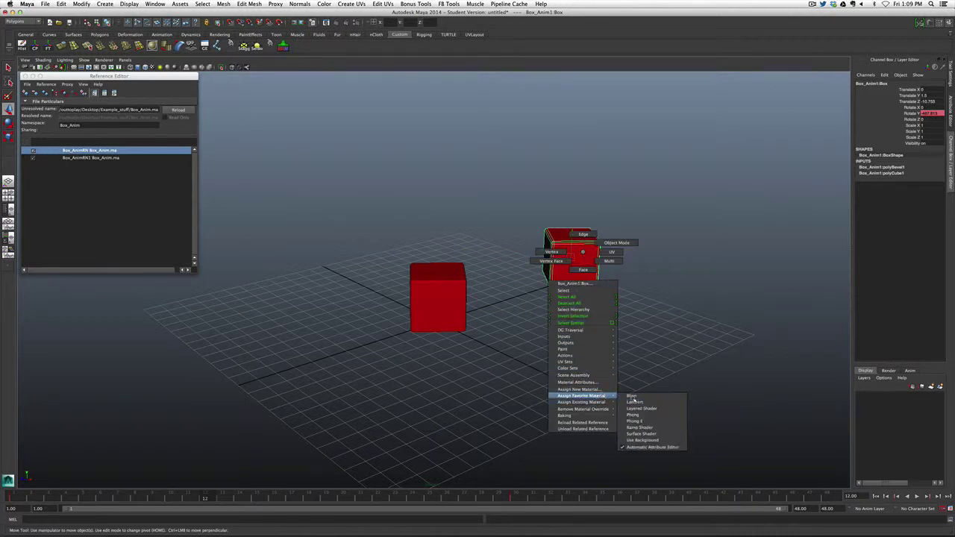
left_click(636, 402)
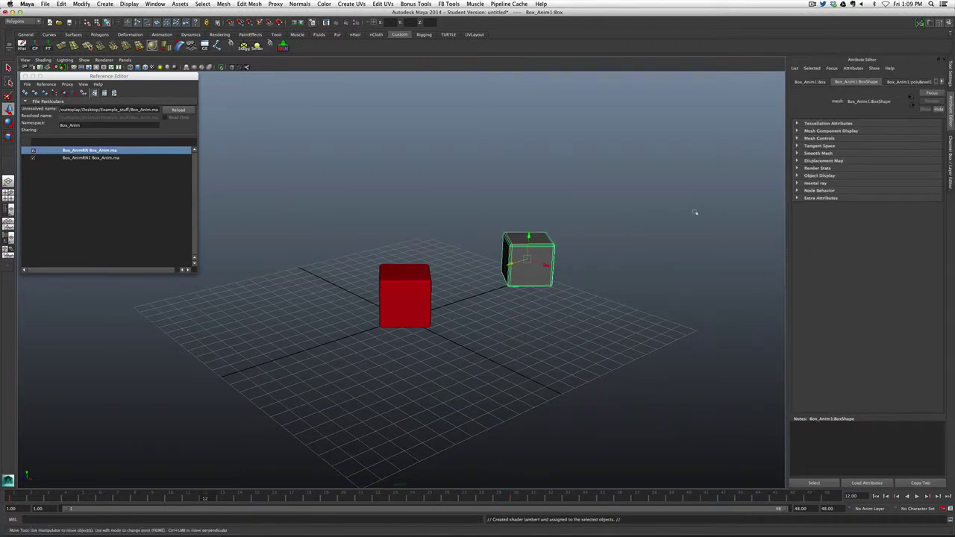
left_click(606, 246)
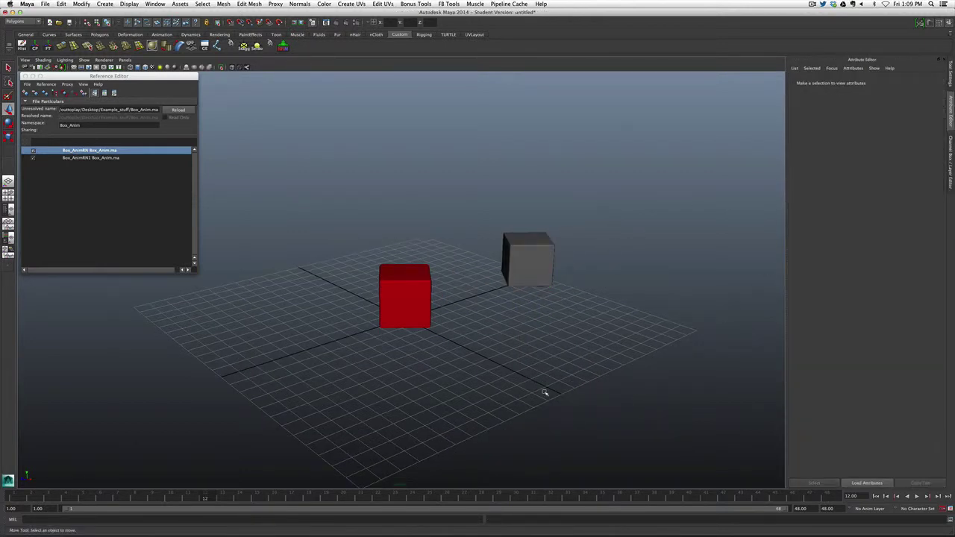
key("alt+v")
left_click(915, 495)
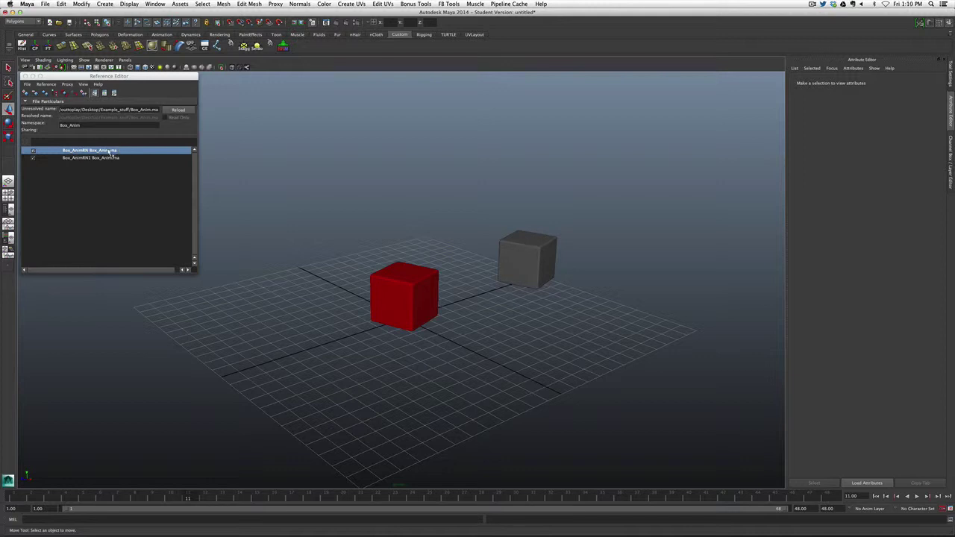
Unload and reload each of the two Box_Anim.ma references in turn.
left_click(33, 151)
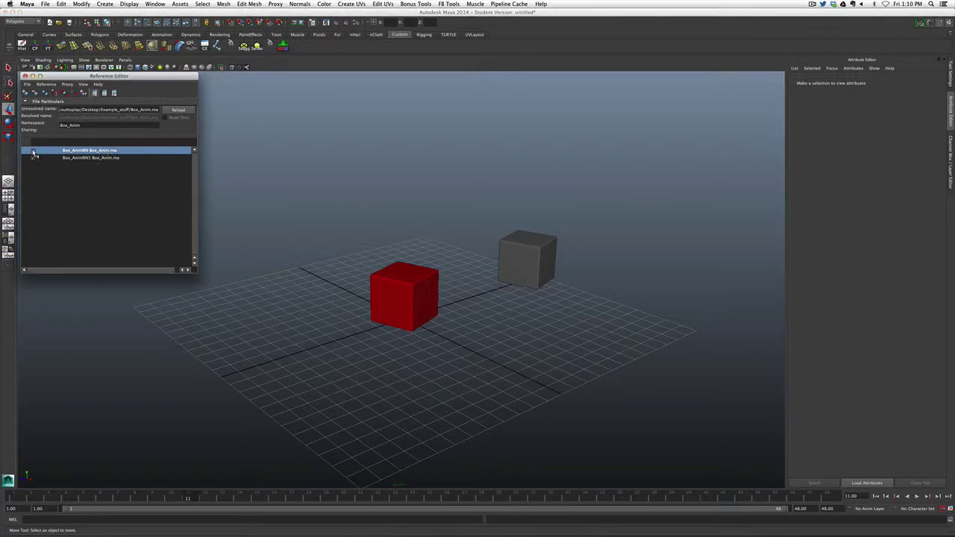
left_click(33, 151)
left_click(33, 158)
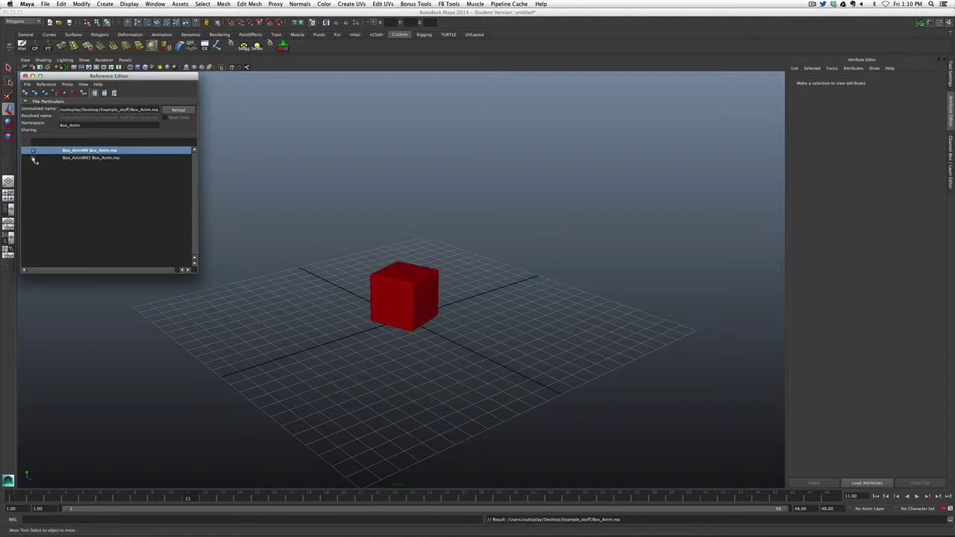
left_click(33, 158)
Unload and reload the duplicate box reference Box_AnimRN1 once more, and remove it from the scene.
left_click(67, 159)
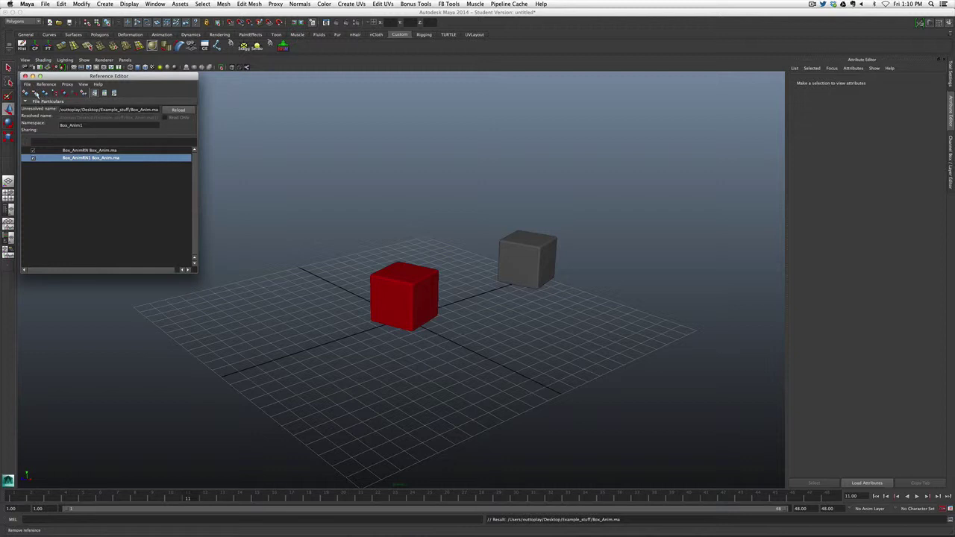
left_click(33, 158)
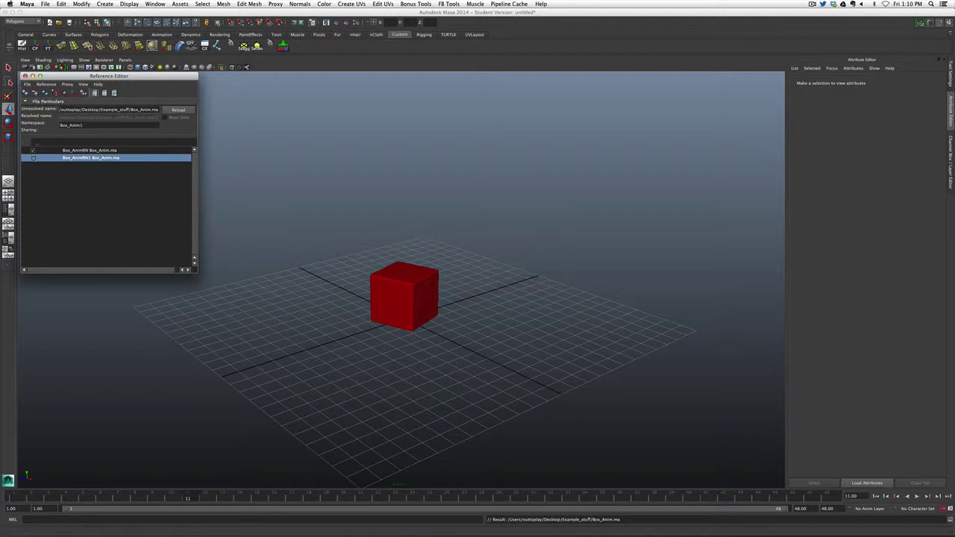
left_click(33, 158)
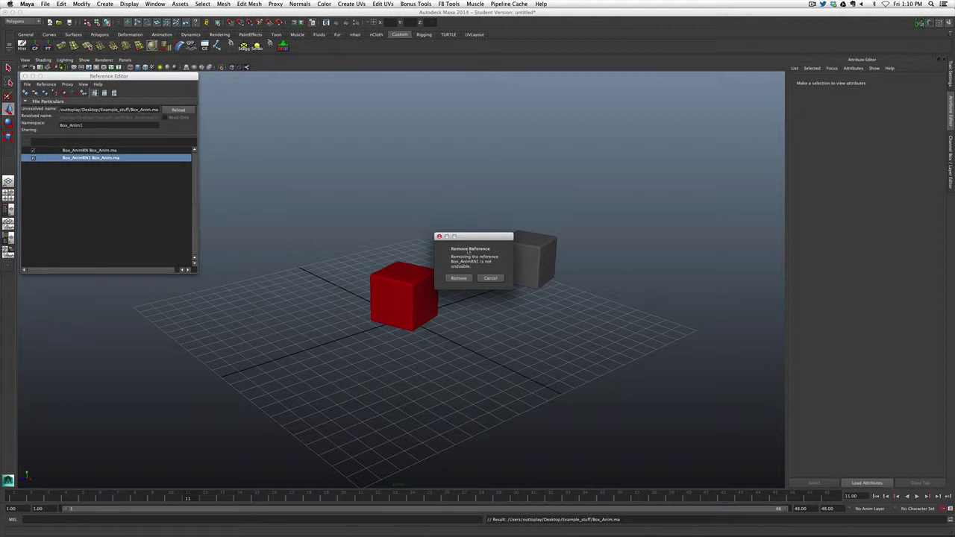
left_click(461, 277)
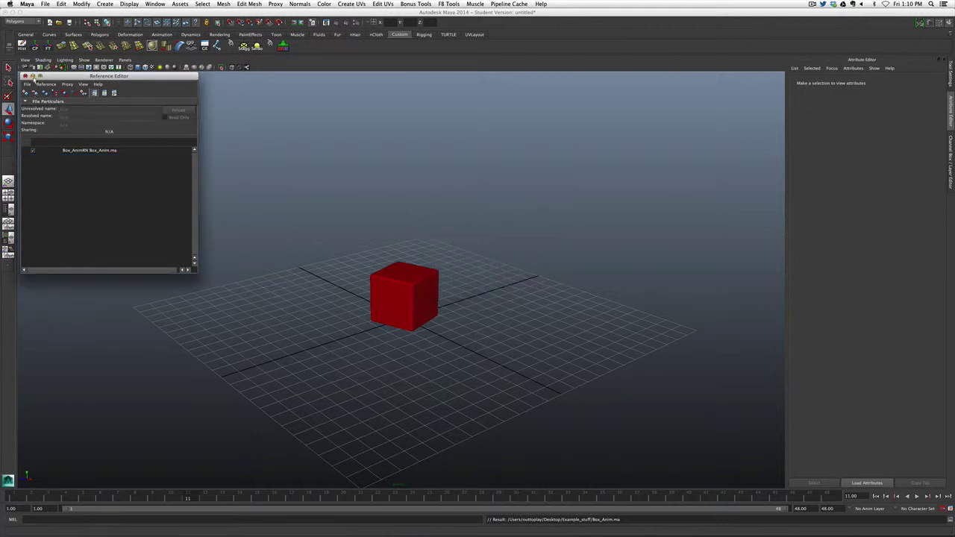
Create a reference to Helix_anim.ma from the Example_stuff folder and move the helix off to one side of the box.
left_click(27, 92)
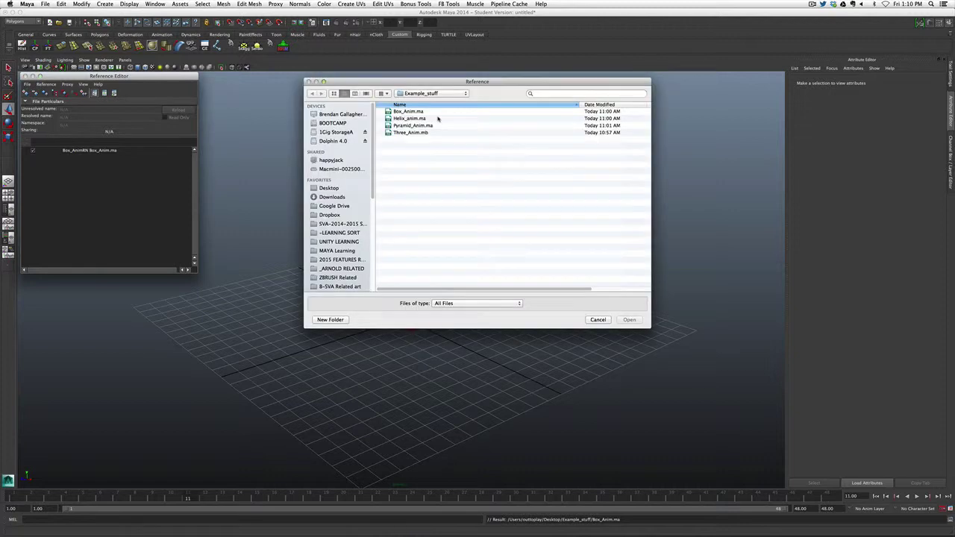
left_click(400, 120)
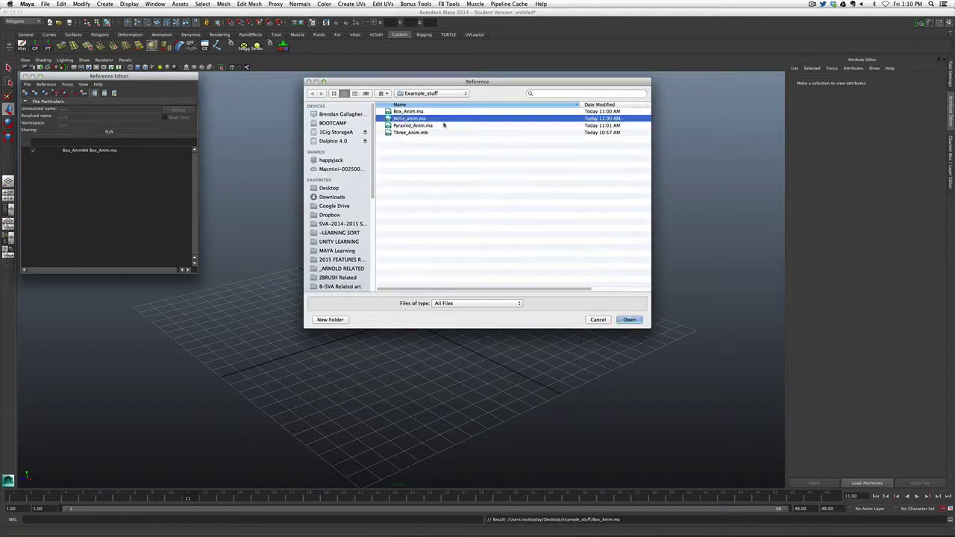
left_click(630, 319)
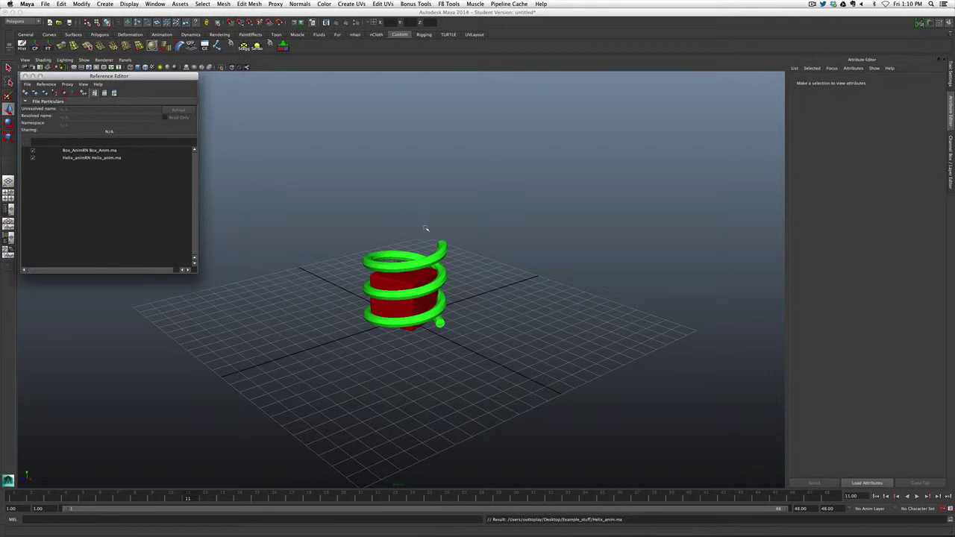
left_click(442, 245)
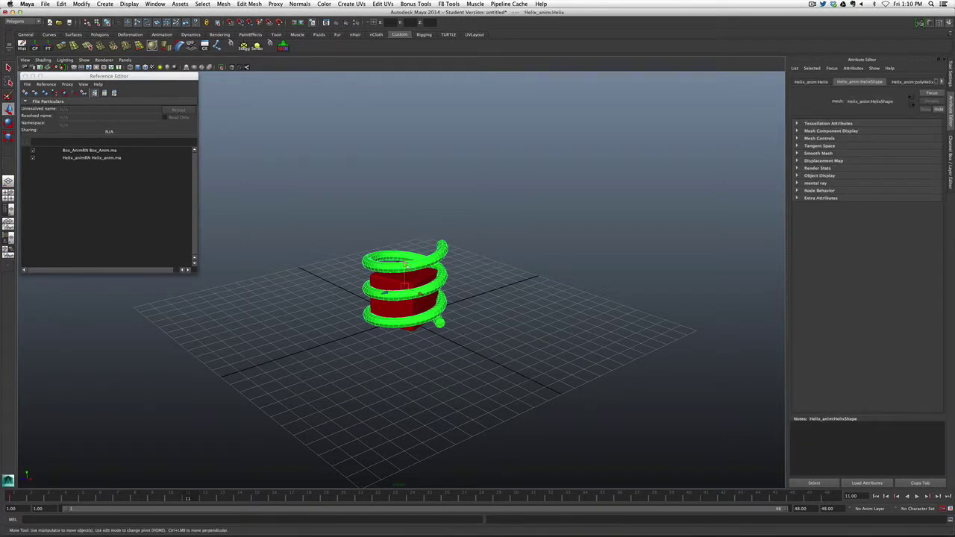
left_click_drag(410, 266, 611, 282)
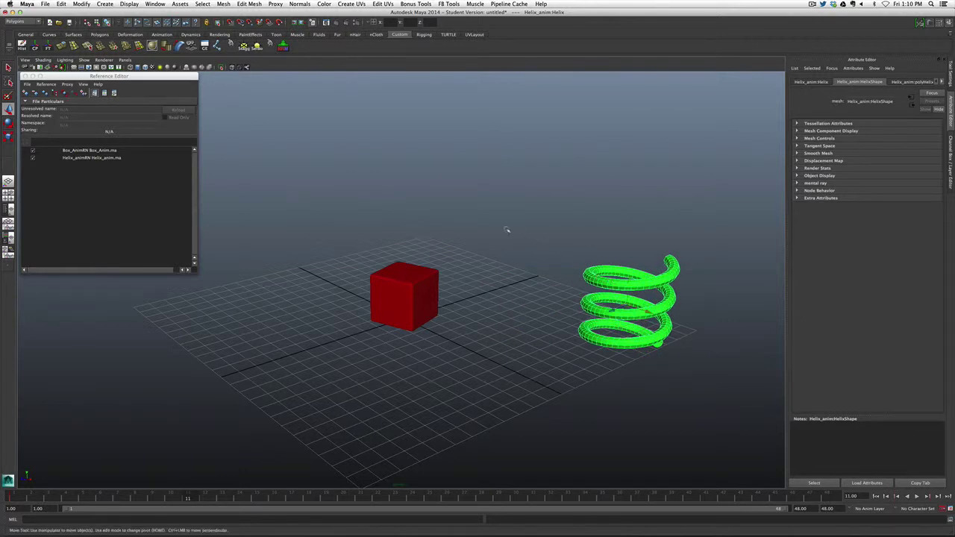
left_click(474, 224)
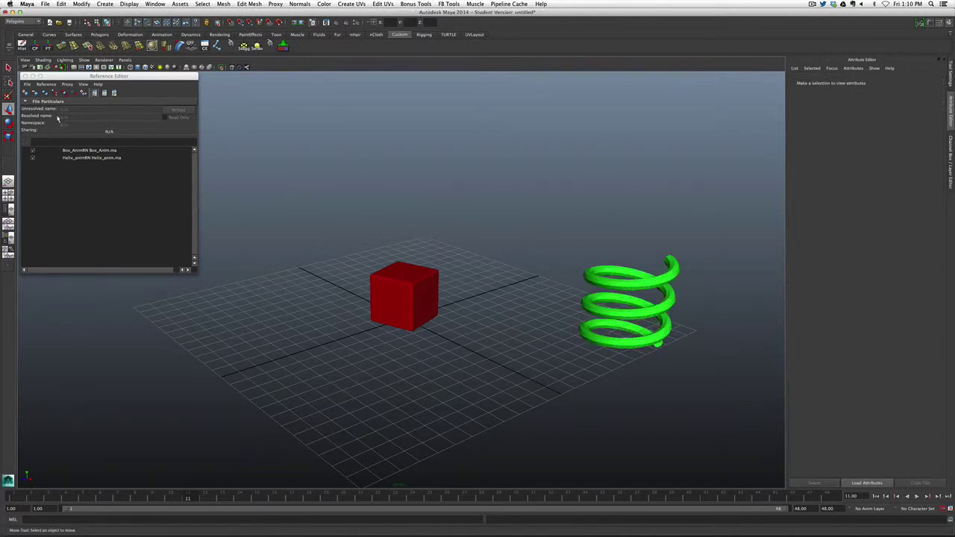
Create a reference to Pyramid_Anim.ma and, at frame 1, move the pyramid to about 9 units along Z, opposite the helix.
left_click(26, 93)
left_click(416, 126)
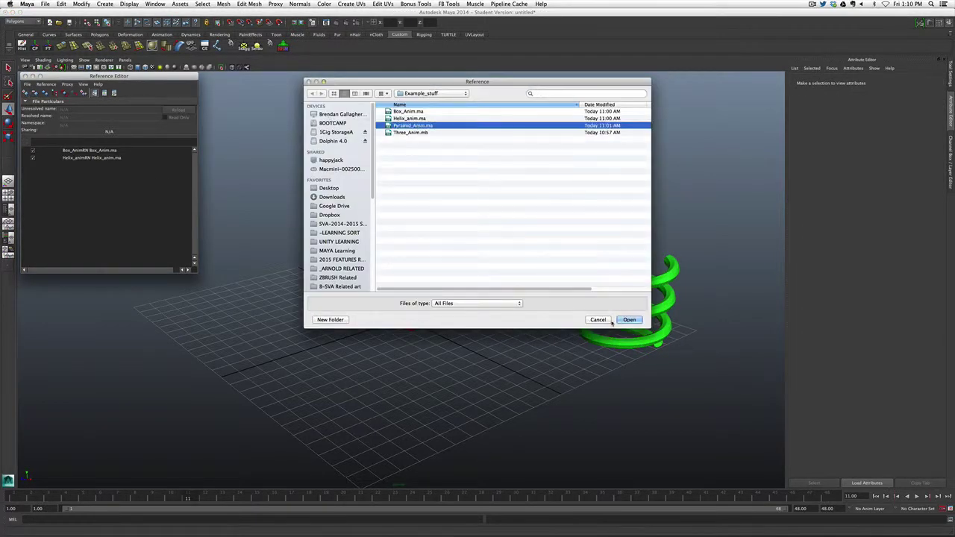
left_click(629, 319)
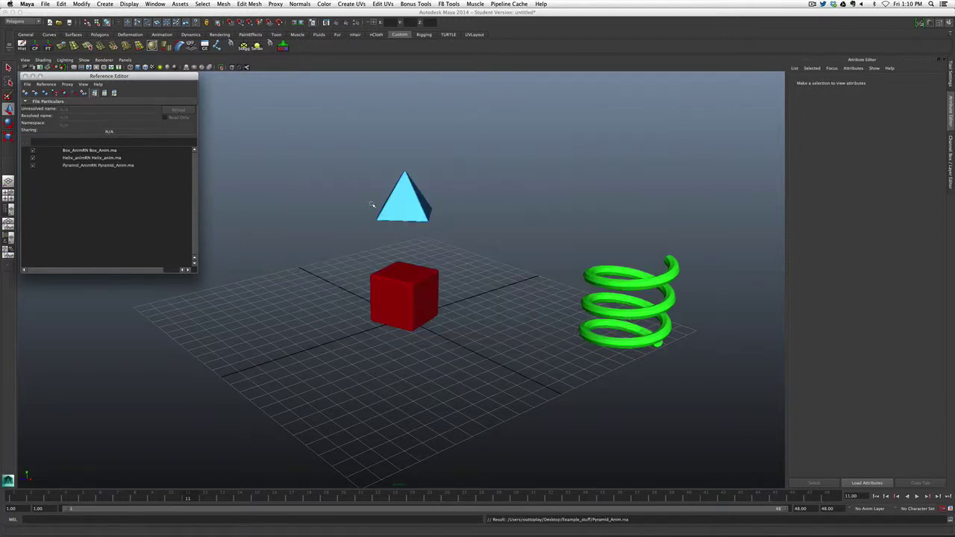
left_click(24, 498)
key("alt+v")
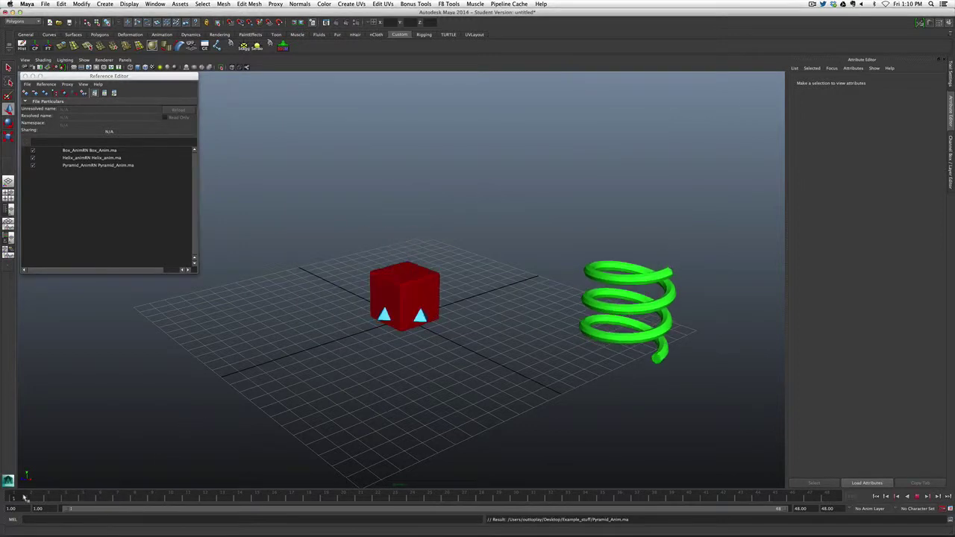
key("alt+v")
left_click(422, 317)
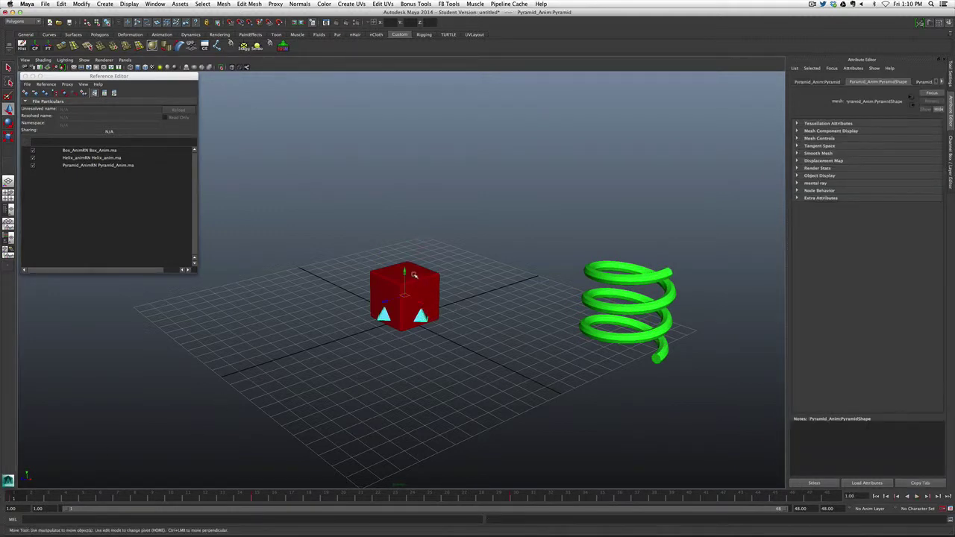
left_click_drag(407, 274, 241, 280)
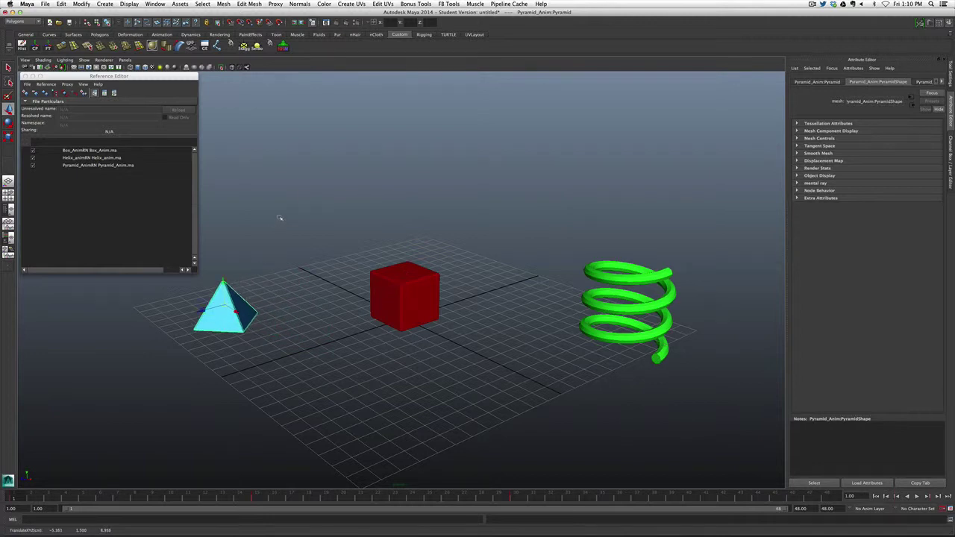
left_click(279, 216)
Play the three referenced animations together, and narrow and lower the Reference Editor so it does not cover the pyramid.
left_click(917, 498)
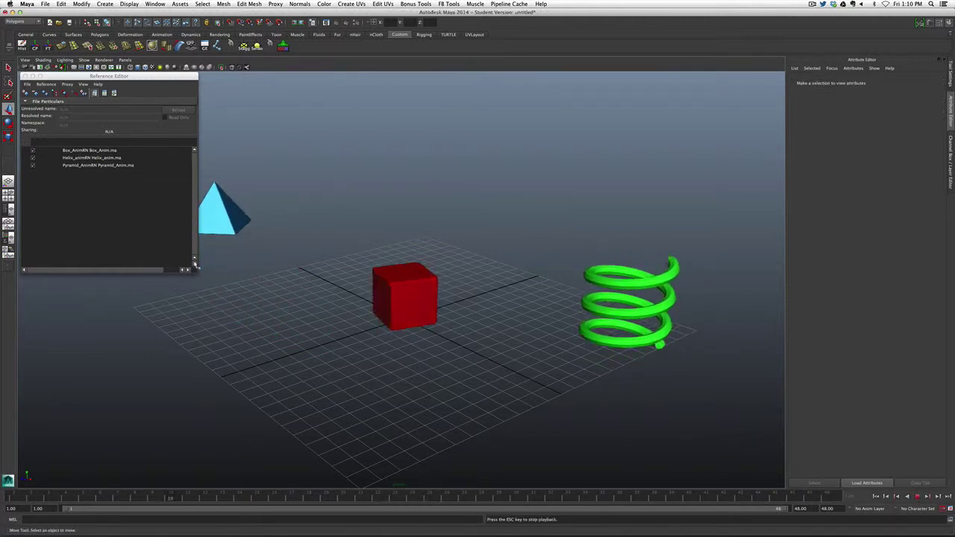
left_click_drag(197, 271, 130, 273)
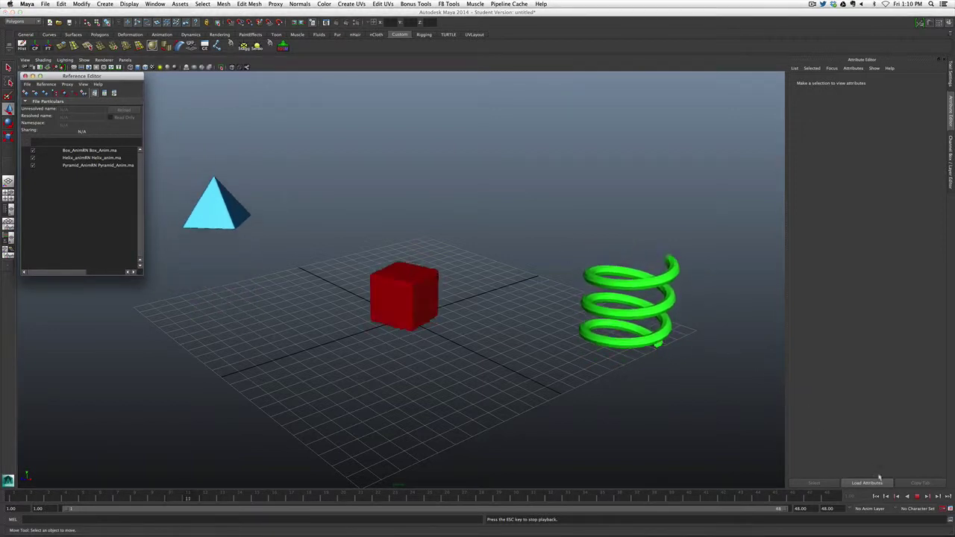
left_click(922, 499)
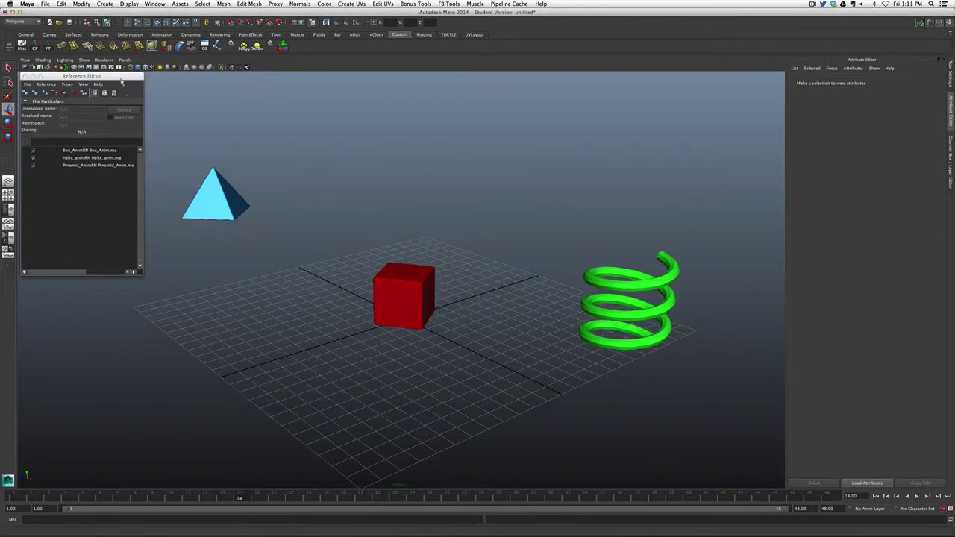
left_click_drag(122, 76, 124, 117)
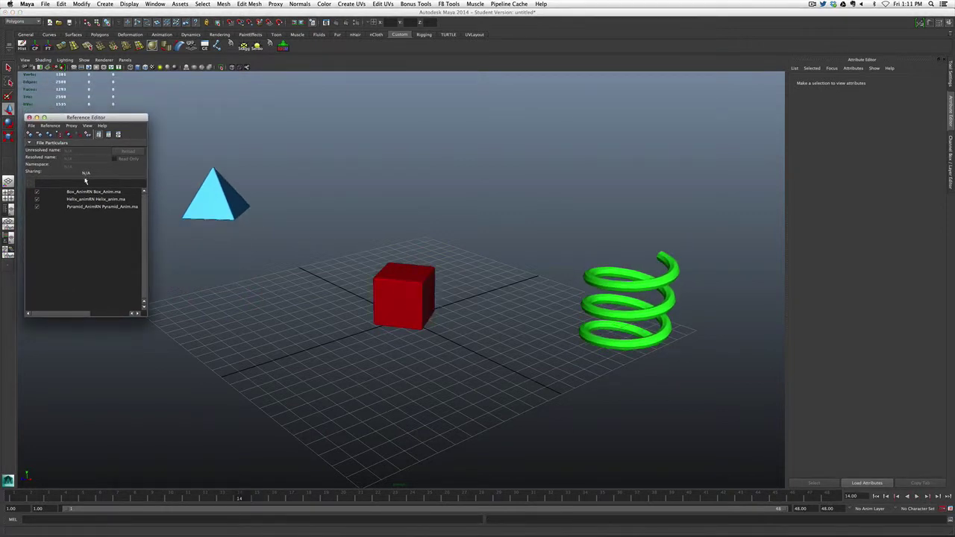
Unload the box and helix references and play the pyramid animation alone.
left_click(37, 199)
left_click(37, 192)
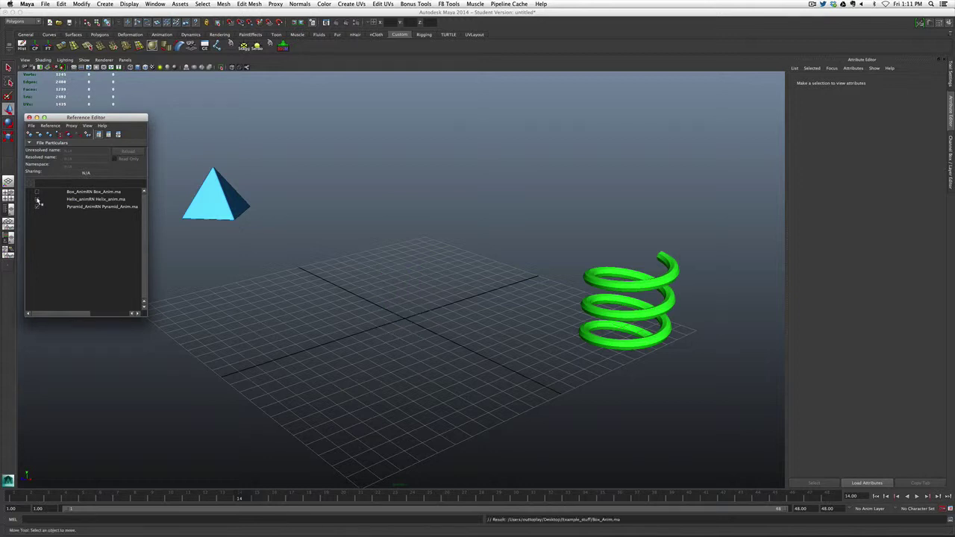
left_click(37, 207)
left_click(324, 339)
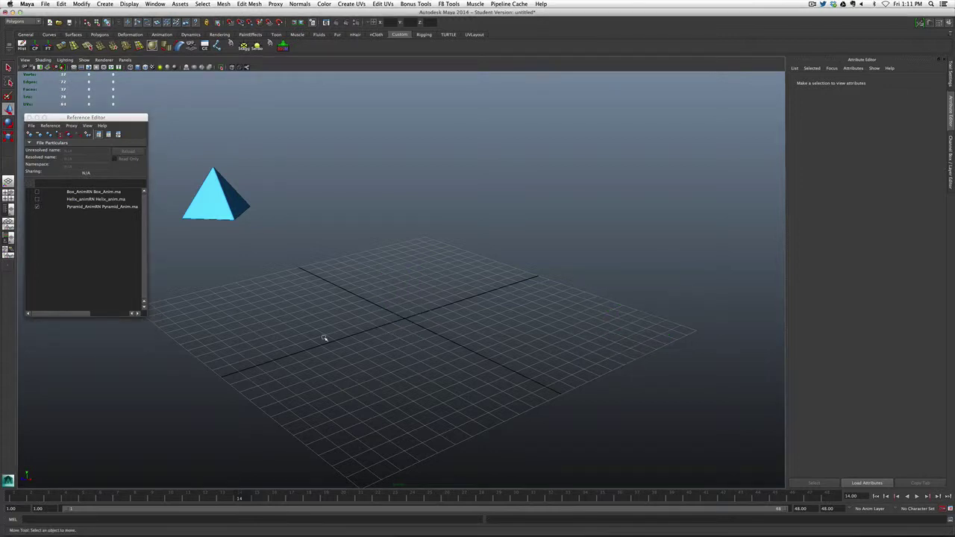
key("alt+v")
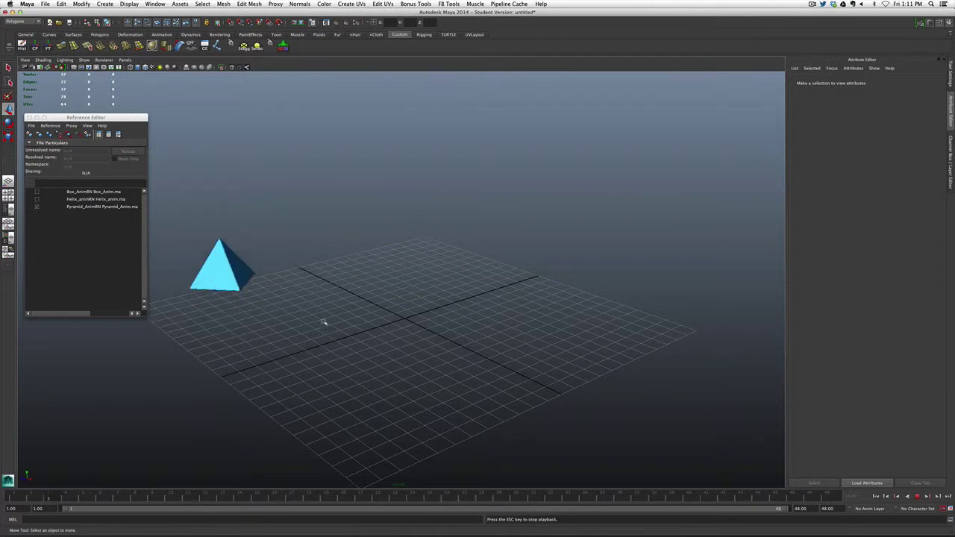
key("Escape")
Unload the pyramid reference, reload the helix reference and play the helix animation alone.
left_click(36, 207)
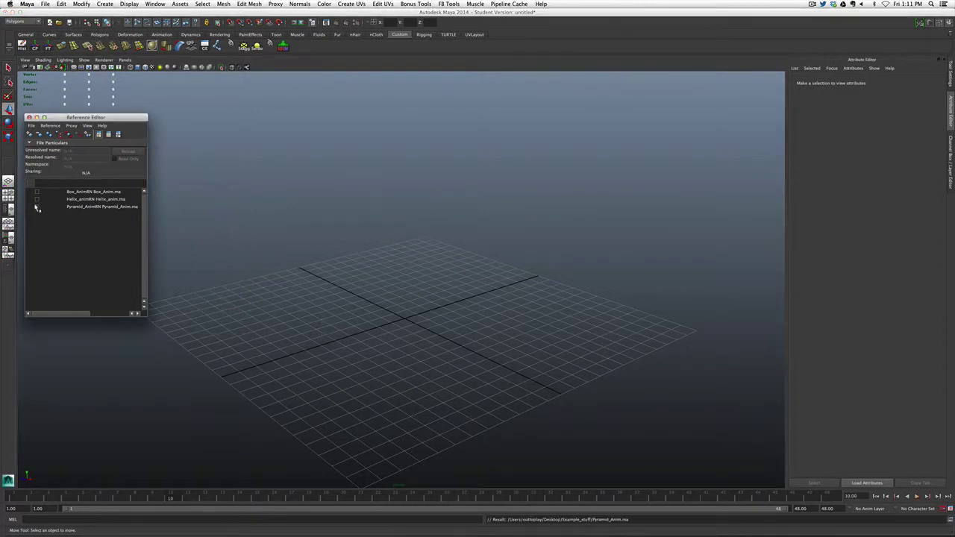
left_click(37, 199)
left_click(221, 241)
key("alt+v")
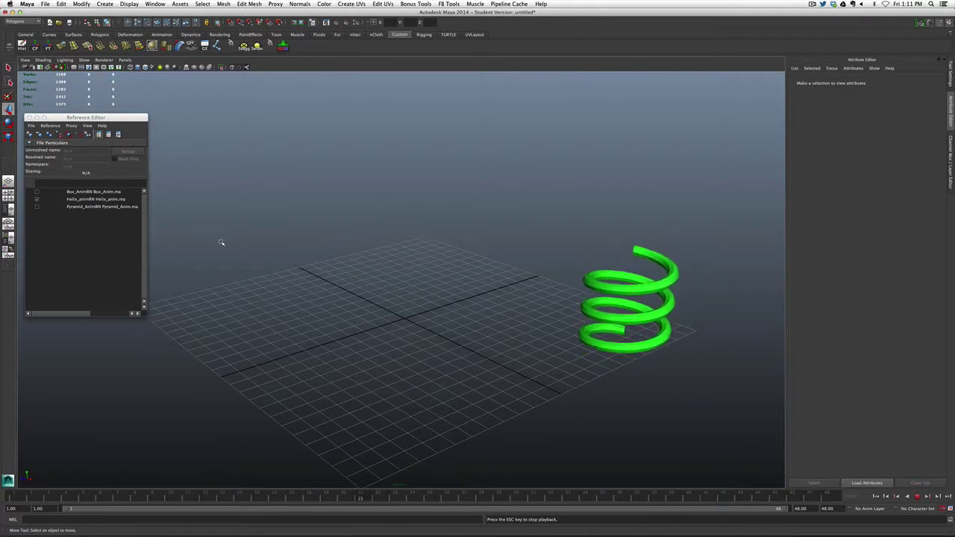
key("Escape")
Reload the box and pyramid references, play the three animations together, and stop playback.
left_click(37, 192)
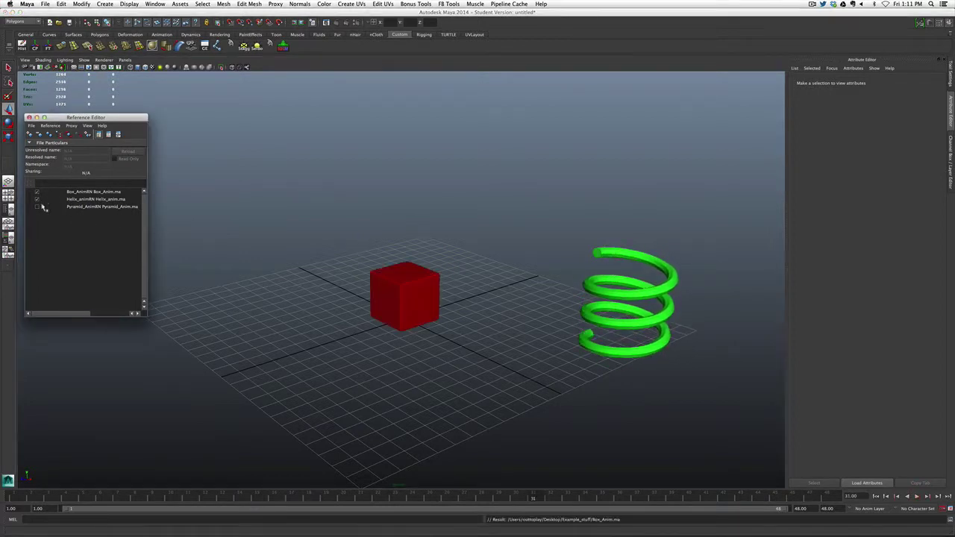
left_click(37, 206)
left_click(235, 261)
key("alt+v")
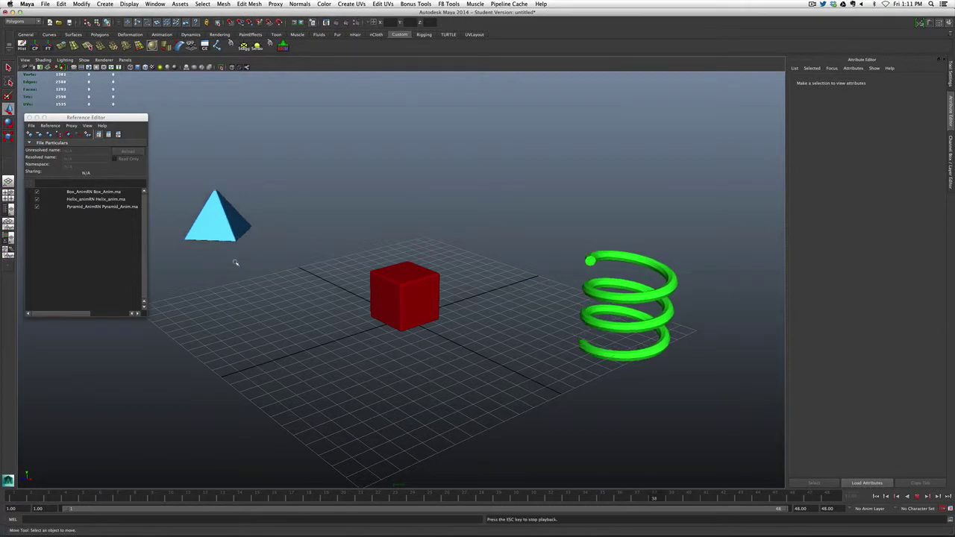
left_click(918, 497)
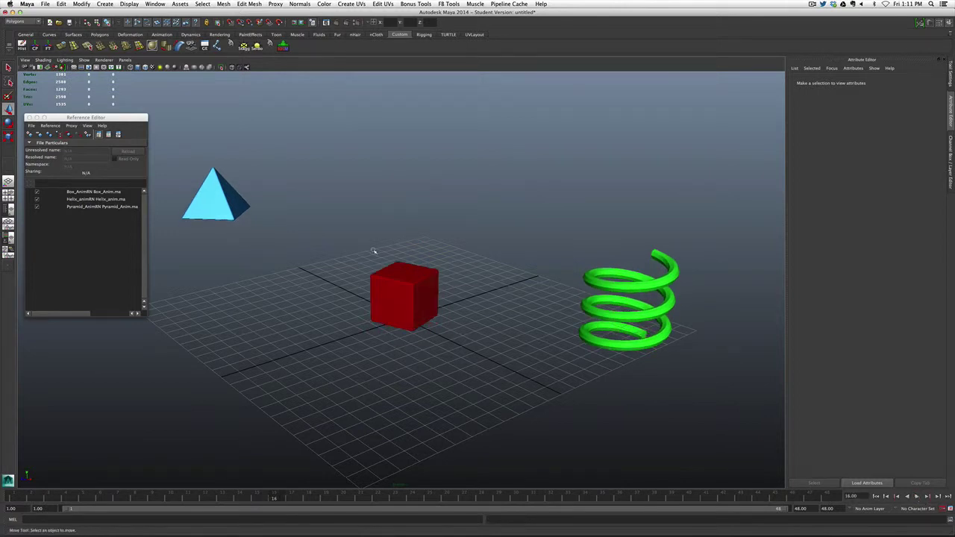
Switch to the Persp/Graph layout, frame the box's Rotate Y curve and try to select its last key.
left_click(406, 275)
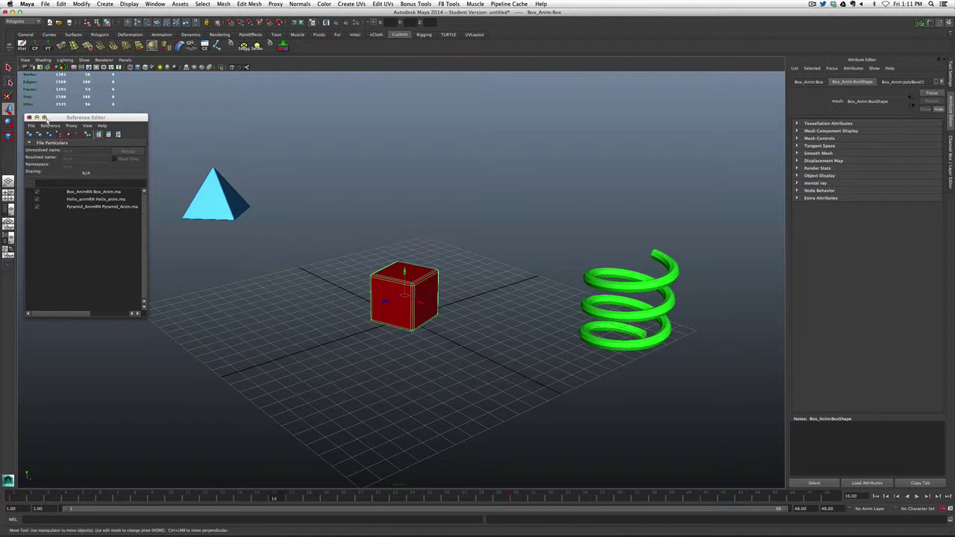
left_click_drag(45, 119, 43, 81)
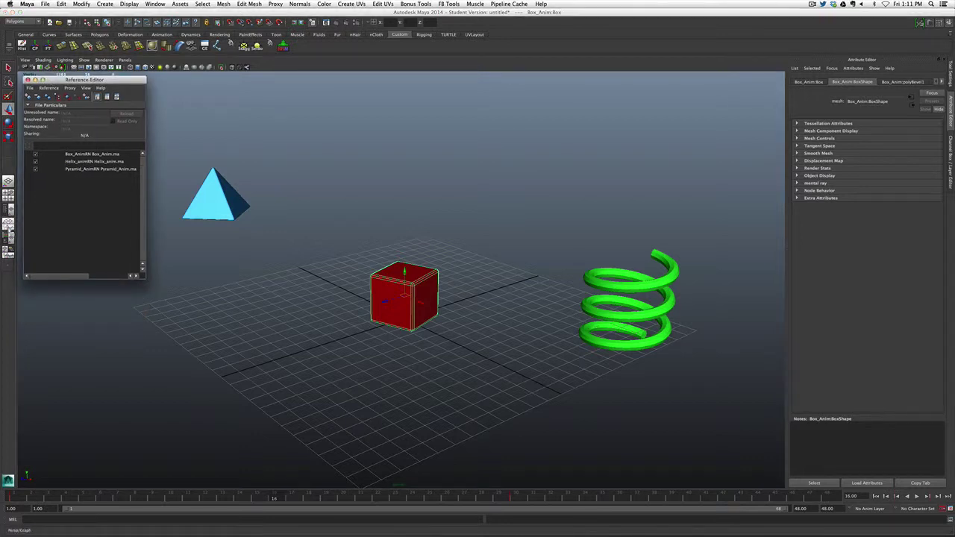
left_click(9, 227)
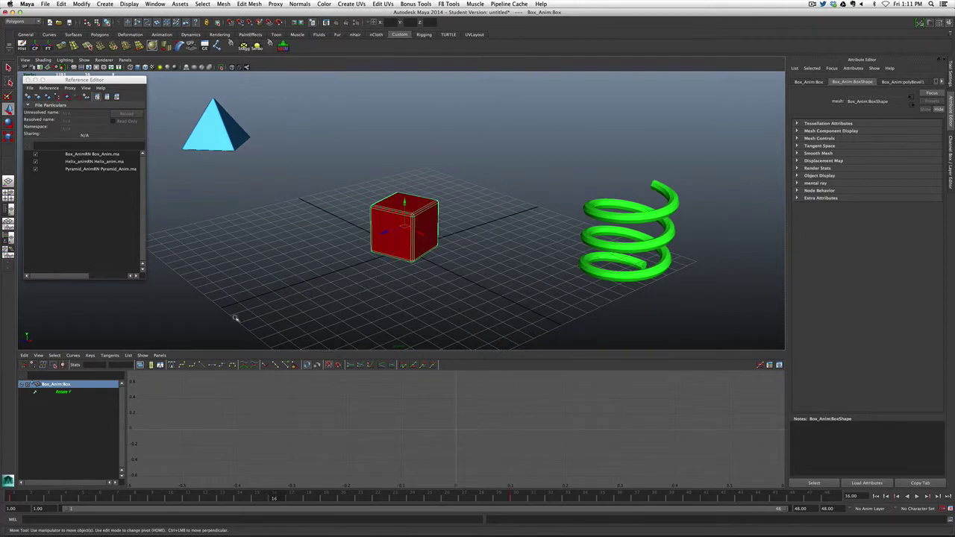
key("f")
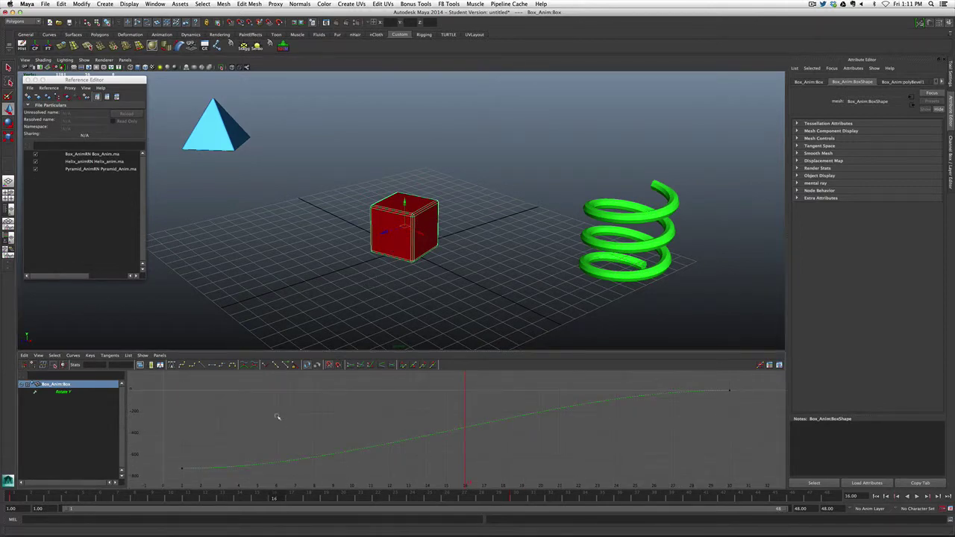
left_click_drag(702, 376, 752, 415)
left_click(402, 446)
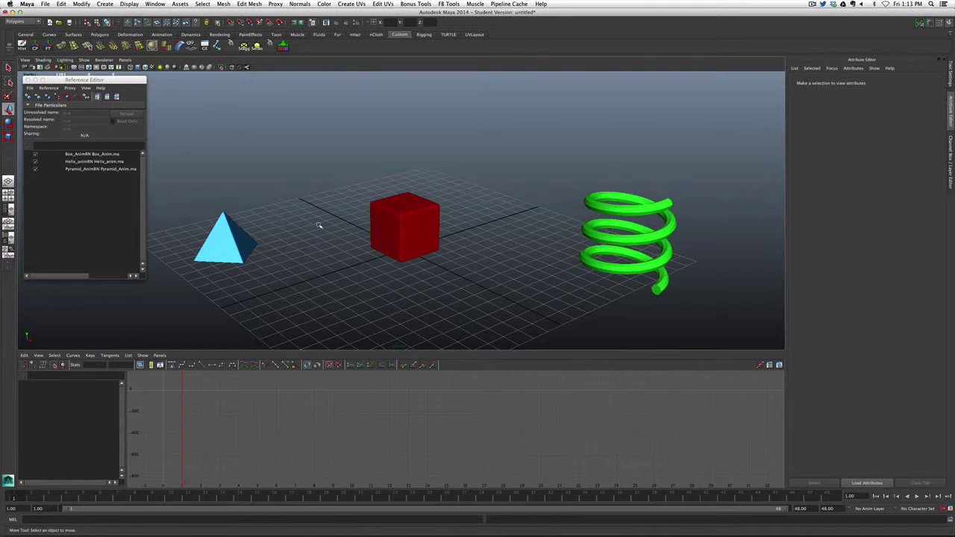
Import the objects from the Box_Anim.ma reference into the scene.
left_click(386, 216)
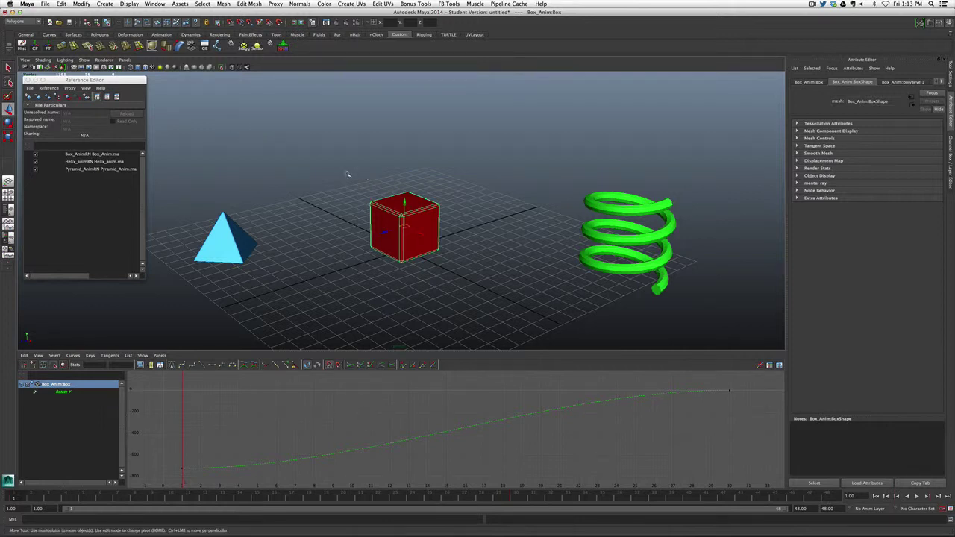
left_click(76, 155)
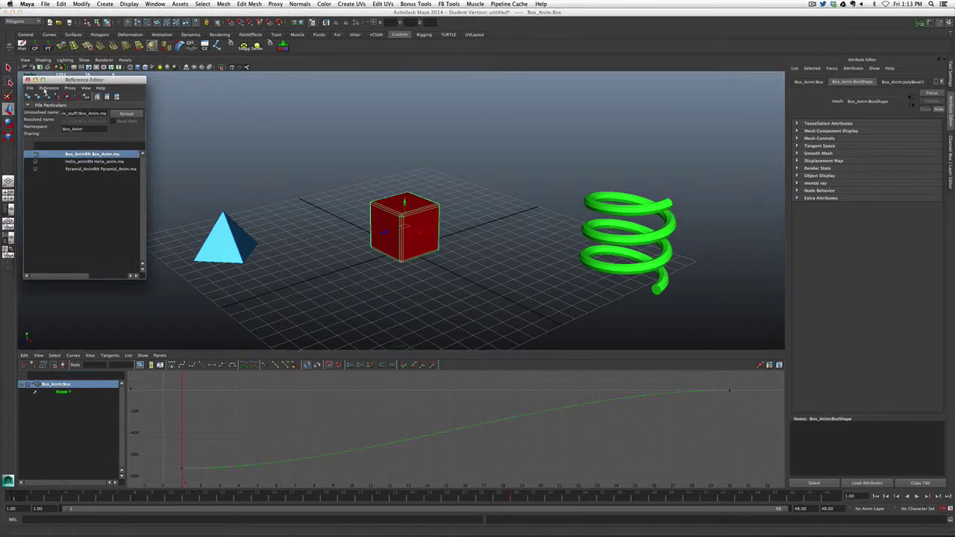
left_click(46, 88)
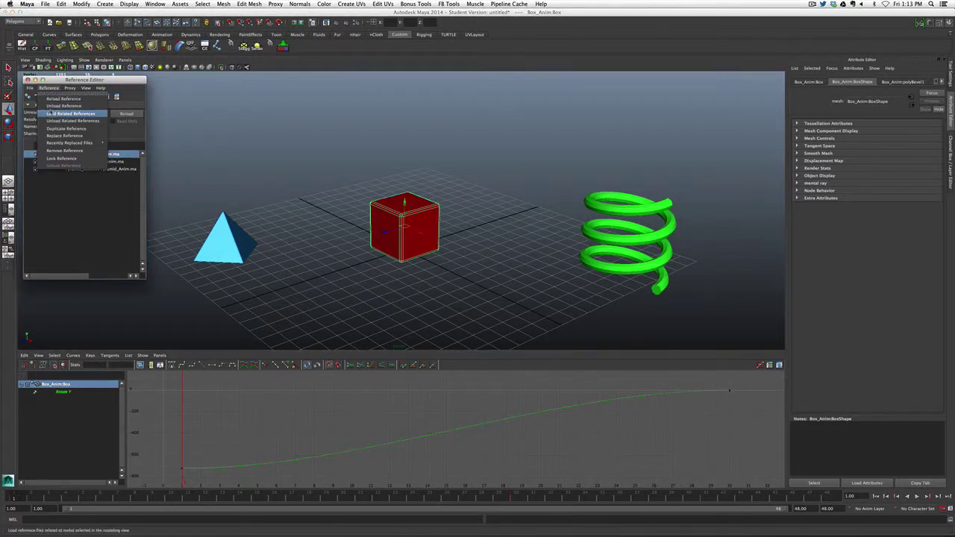
mouse_move(30, 91)
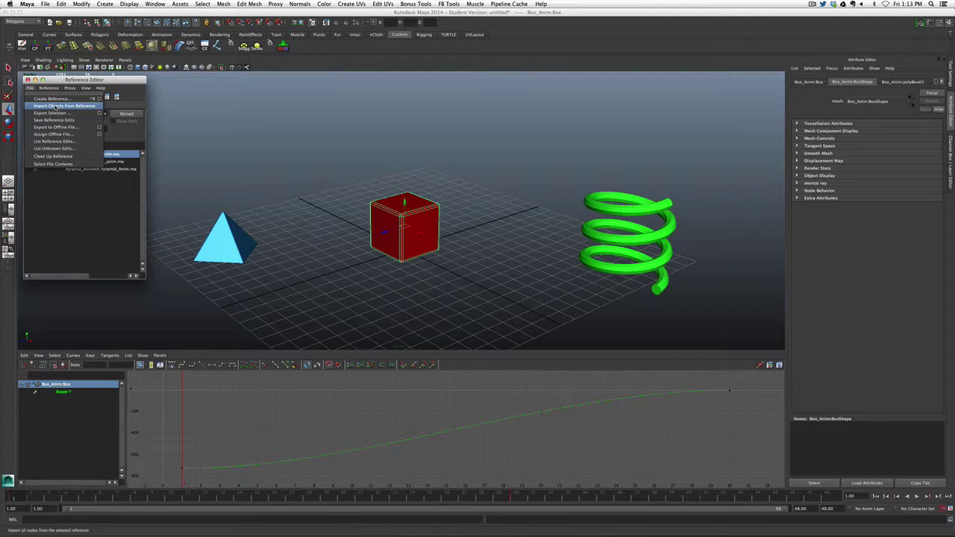
left_click(55, 106)
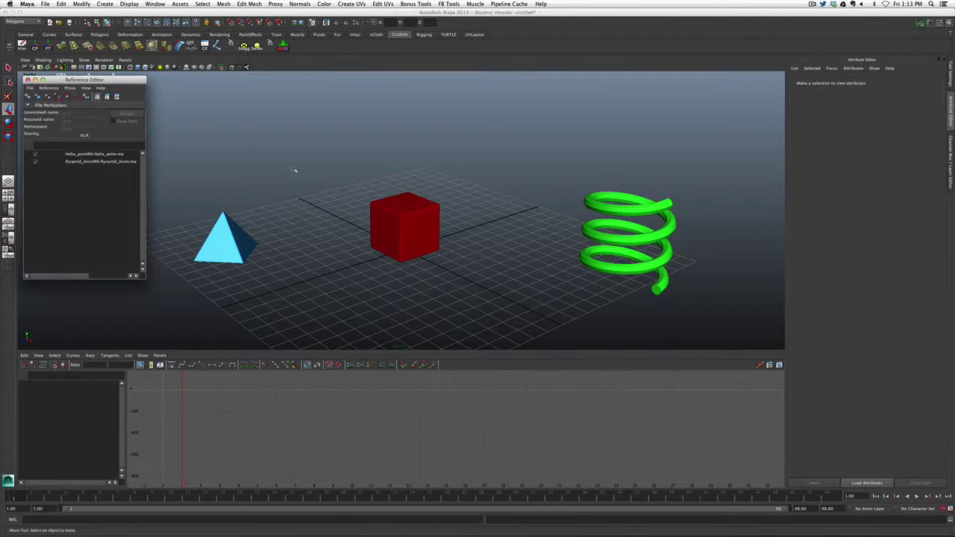
Tilt the tangent of the box's first Rotate Y key upward so the rotation starts faster, and deselect the box.
left_click(396, 222)
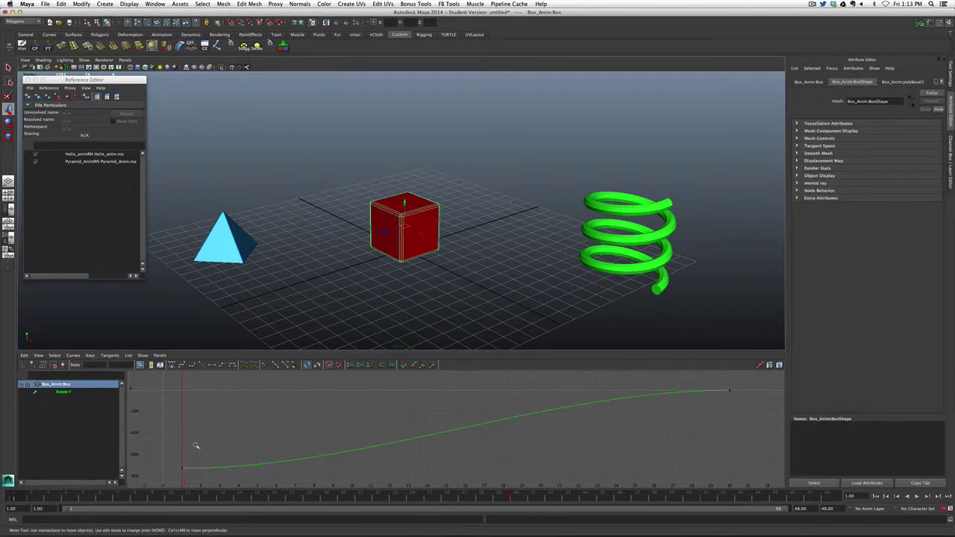
left_click_drag(168, 456, 224, 471)
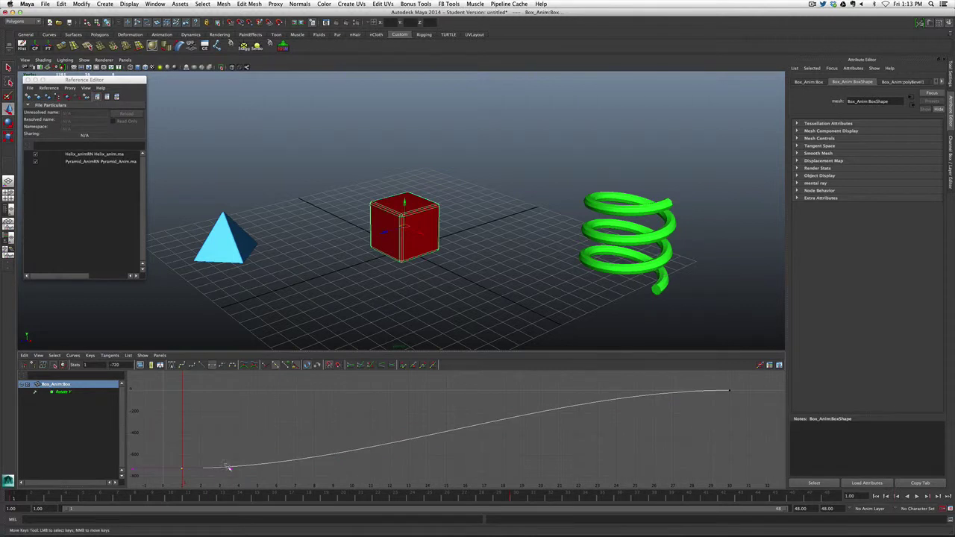
left_click(228, 467)
middle_click_drag(228, 467, 229, 454)
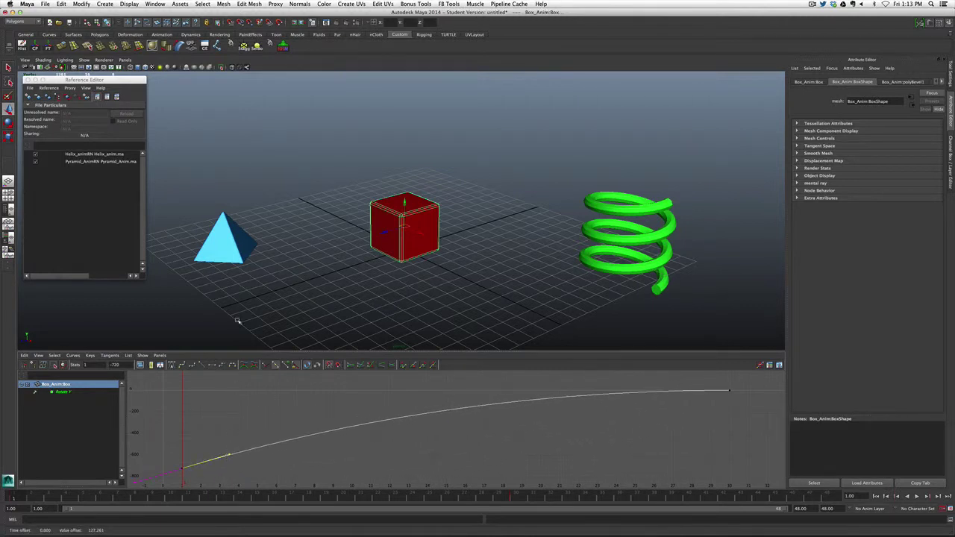
left_click(220, 177)
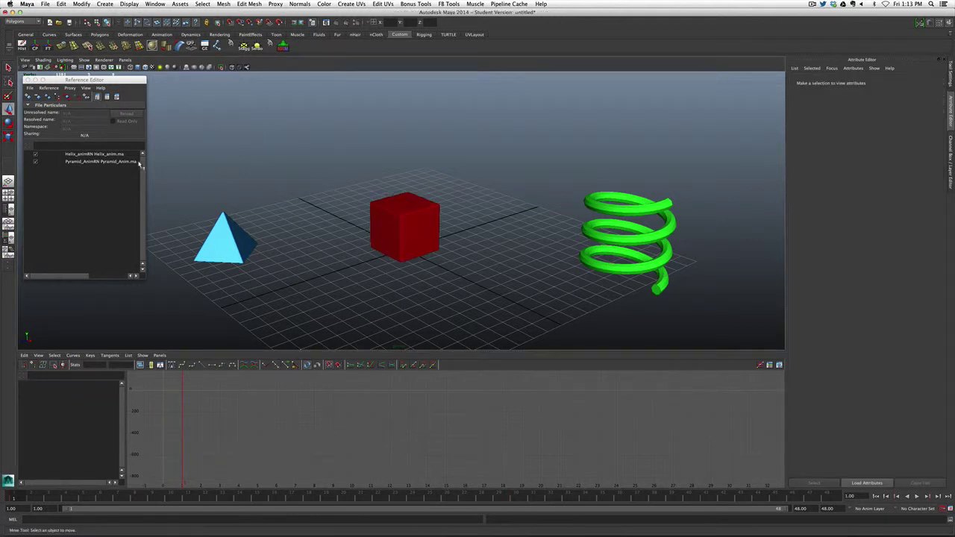
Import the objects from the Helix_anim.ma and Pyramid_Anim.ma references, and select the helix to view its animation curve.
left_click(122, 155)
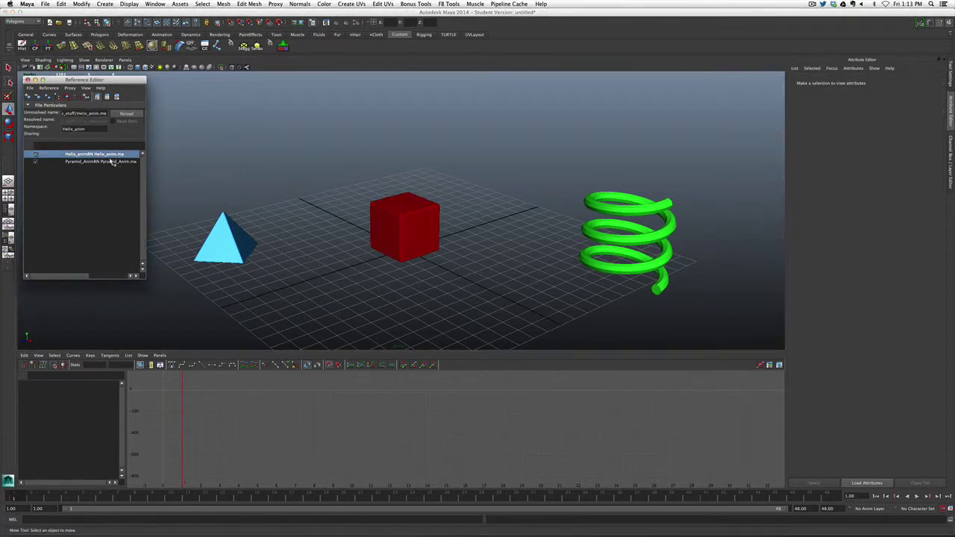
left_click(112, 161, "shift")
left_click(29, 88)
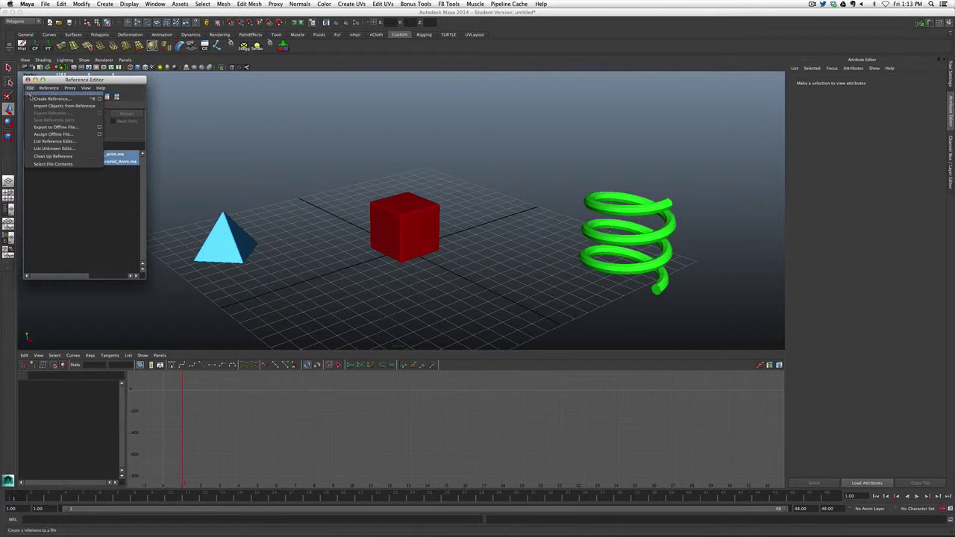
left_click(38, 109)
left_click(258, 156)
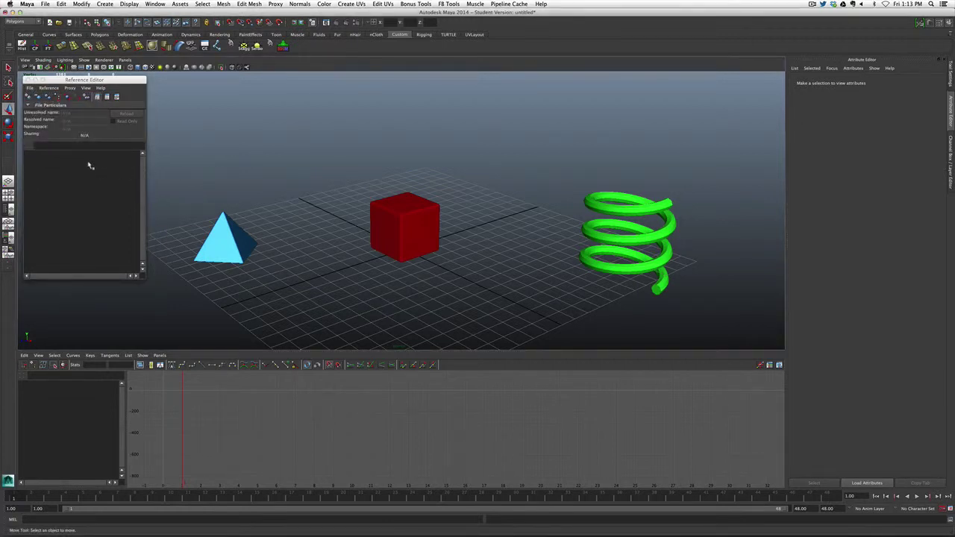
left_click(638, 271)
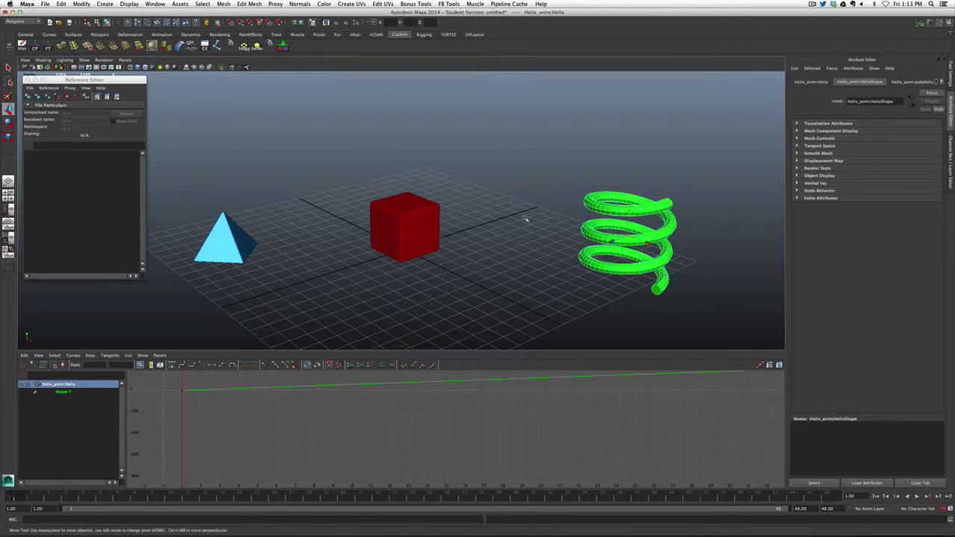
Save the scene as Three_anims in the Example_stuff folder as a Maya Binary file, accepting the student version notice.
left_click(45, 4)
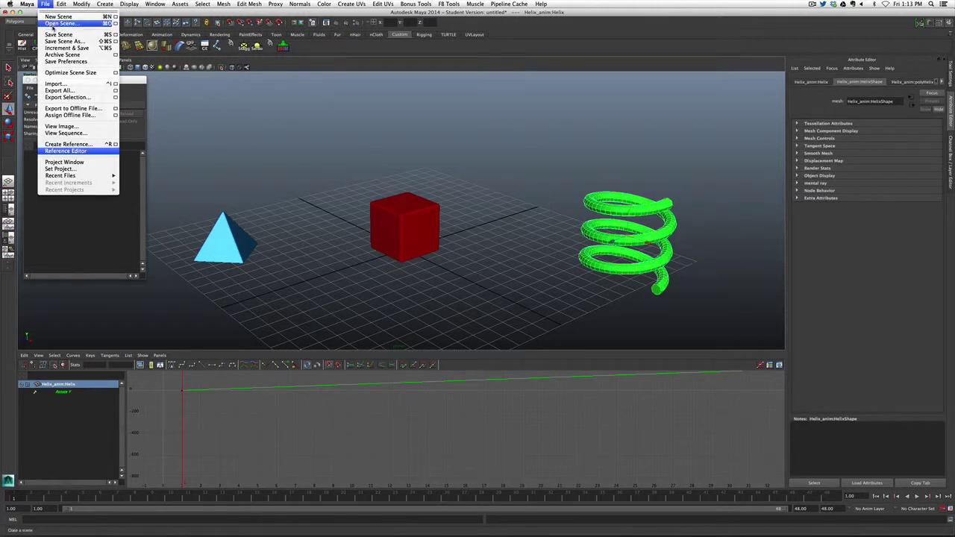
left_click(58, 35)
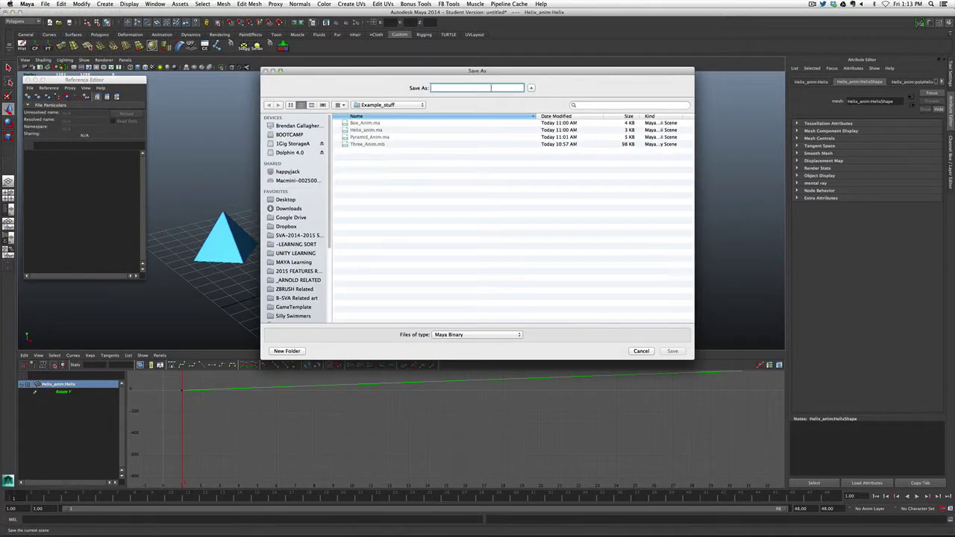
type("Three_anims")
key("Return")
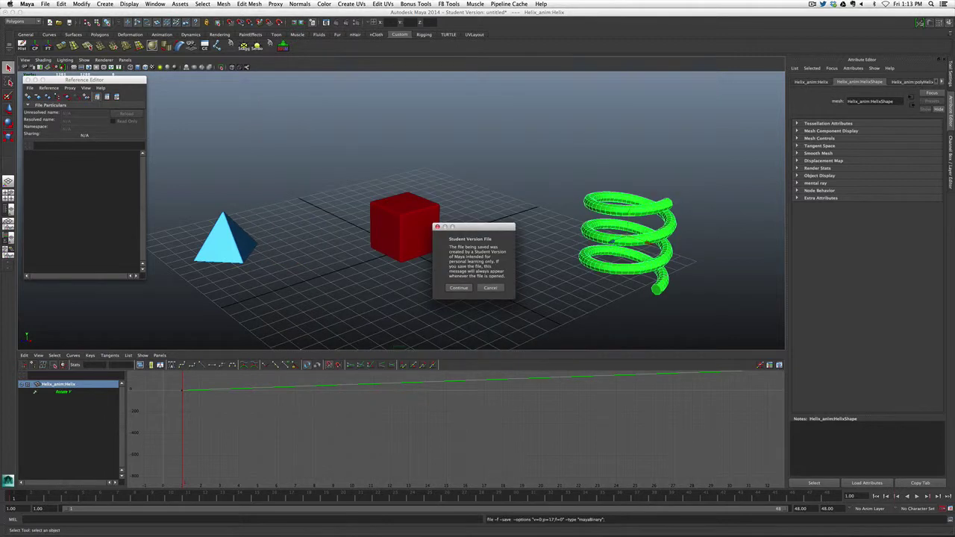
left_click(457, 289)
key("w")
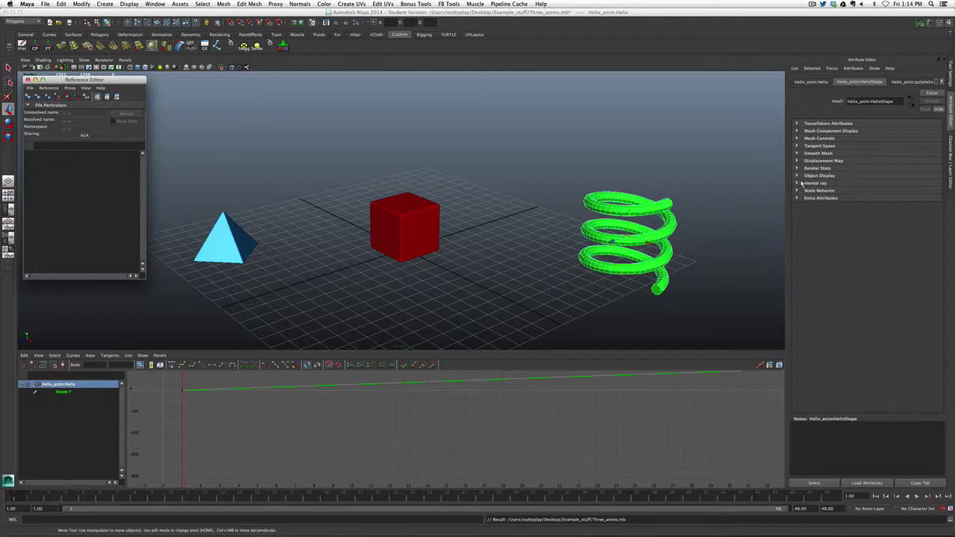
Show the Channel Box / Layer Editor, assign the helix to a new display layer and hide that layer.
left_click(953, 142)
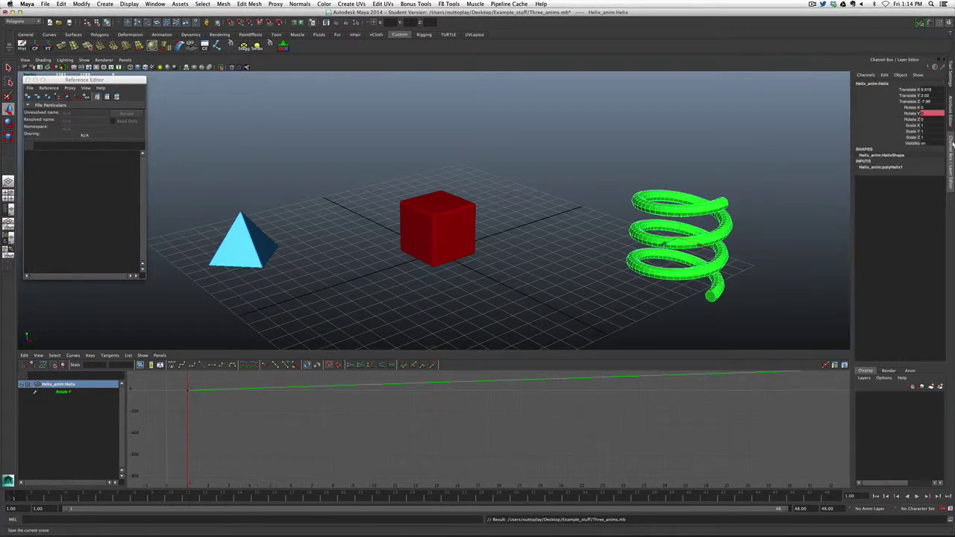
left_click(614, 260)
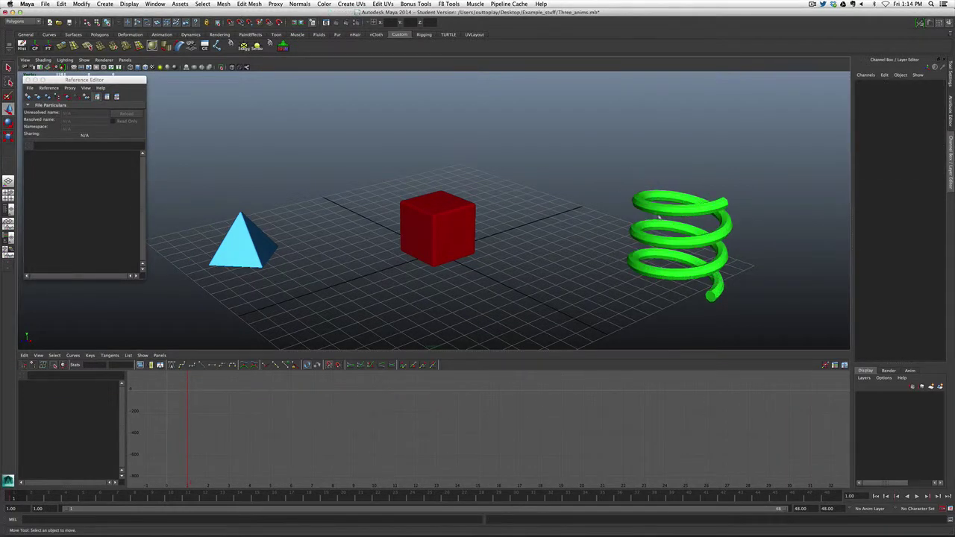
left_click(659, 216)
left_click(940, 387)
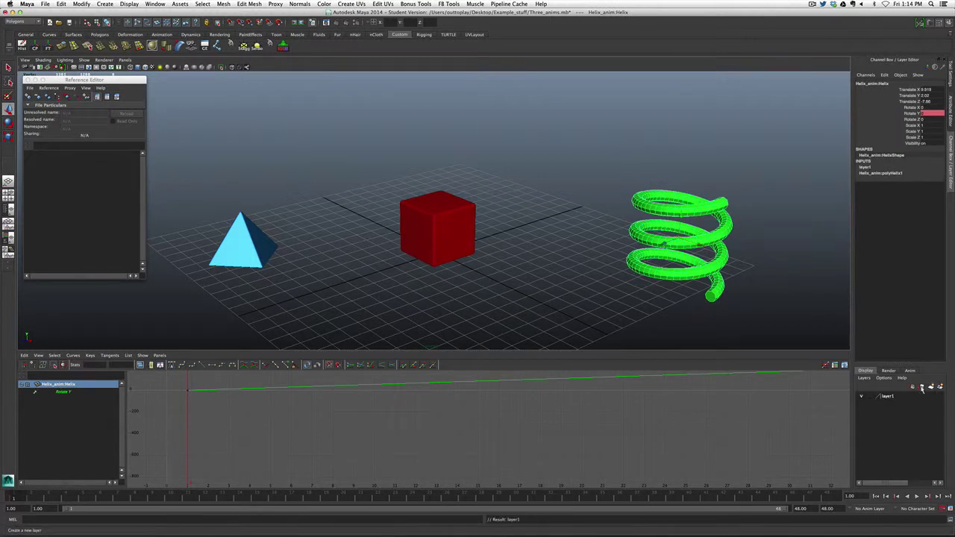
left_click(863, 397)
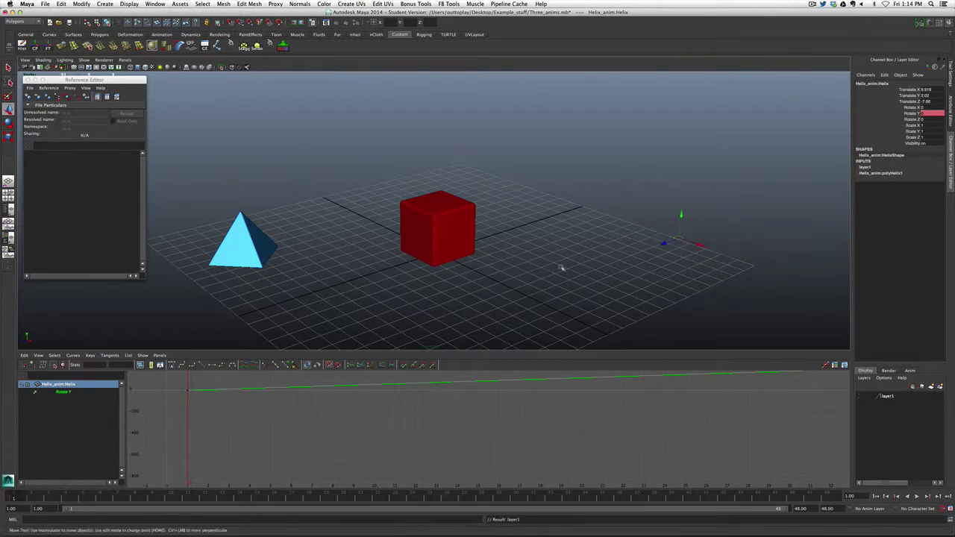
Assign the box to a new display layer of its own and hide that layer.
left_click(436, 216)
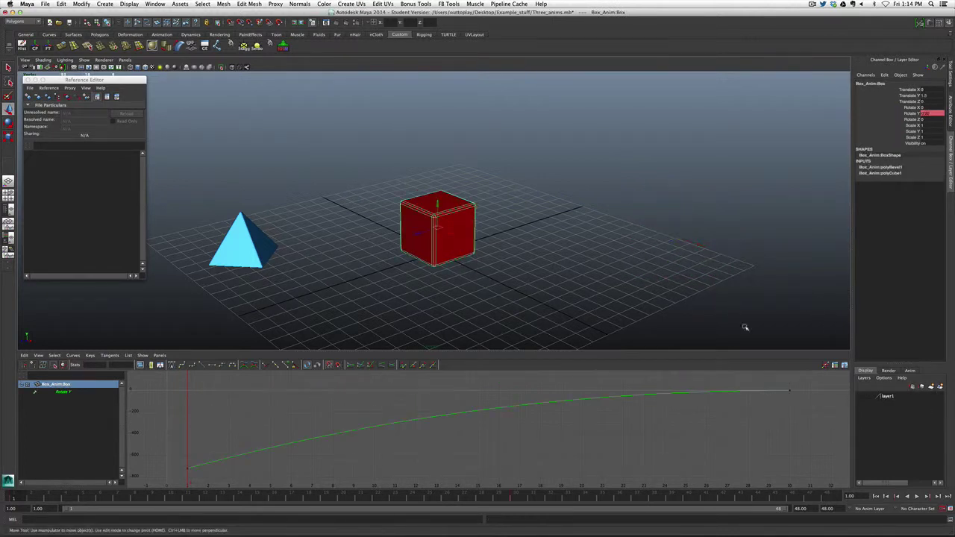
left_click(940, 386)
left_click(863, 396)
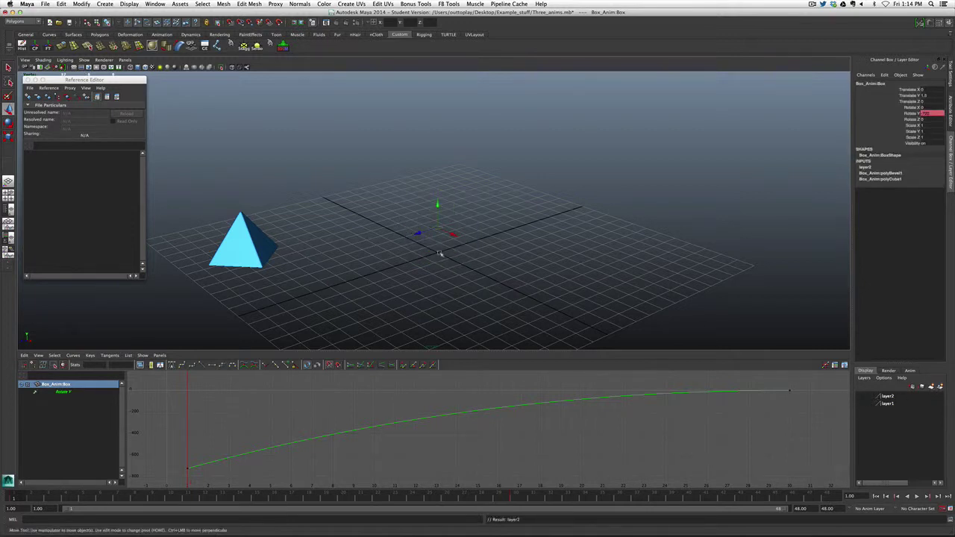
Assign the pyramid to a third new display layer and hide that layer.
left_click(267, 255)
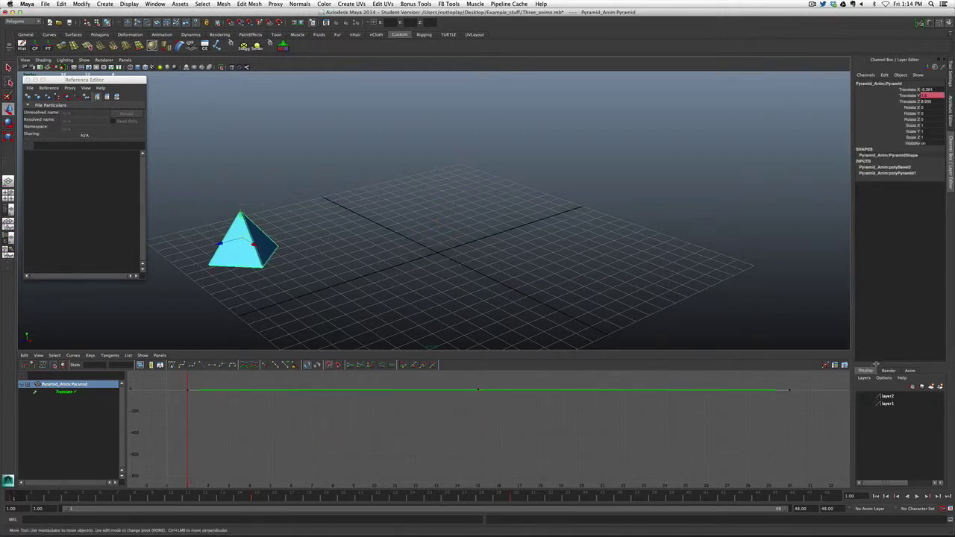
left_click(940, 387)
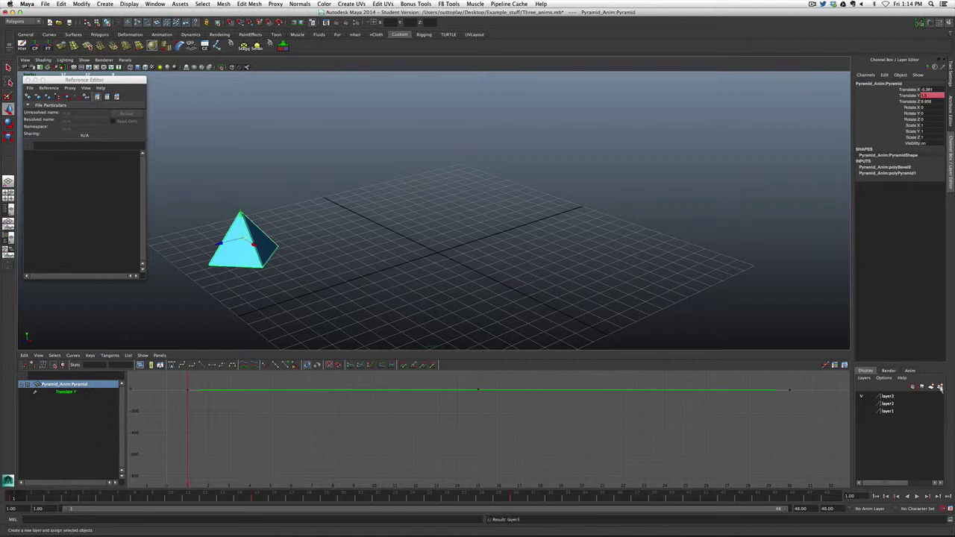
left_click(863, 396)
Toggle the box layer's visibility on and off, and leave only the helix layer visible.
left_click(862, 404)
left_click(862, 403)
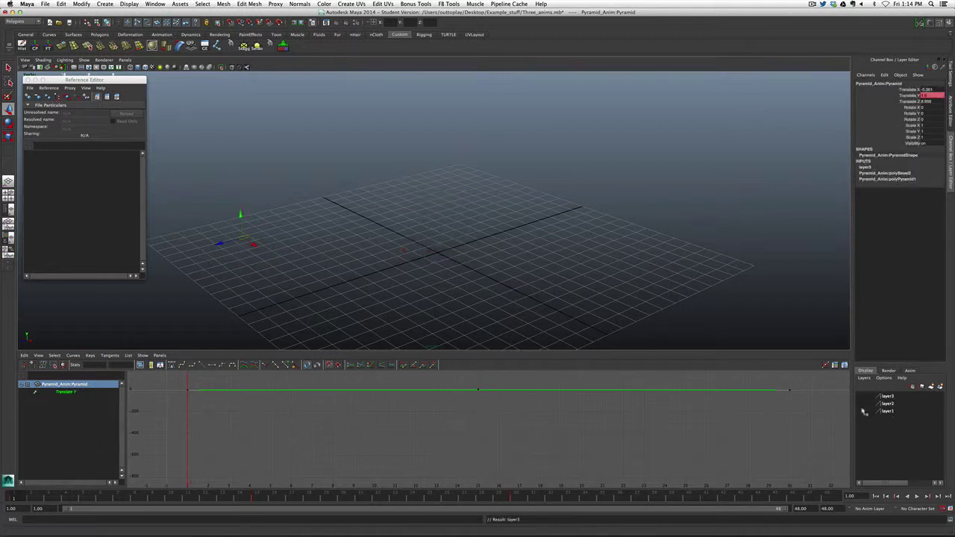
left_click(862, 411)
left_click(518, 276)
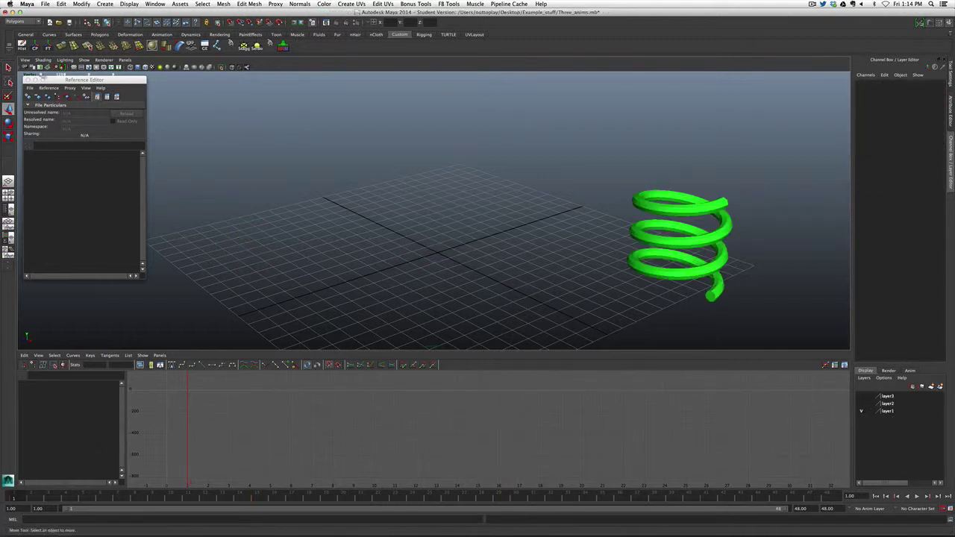
Close the Reference Editor and leave nothing selected in the scene.
left_click(28, 79)
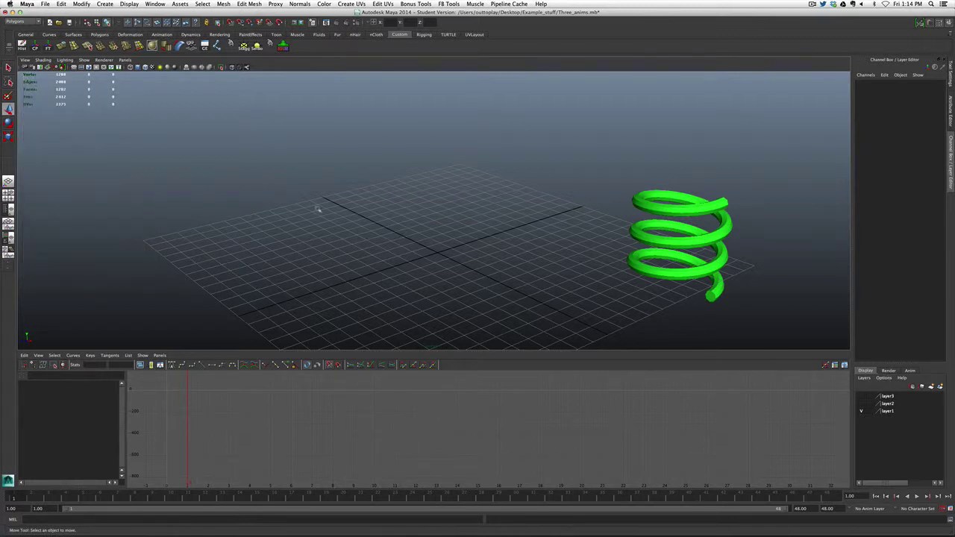
left_click(633, 207)
left_click(409, 218)
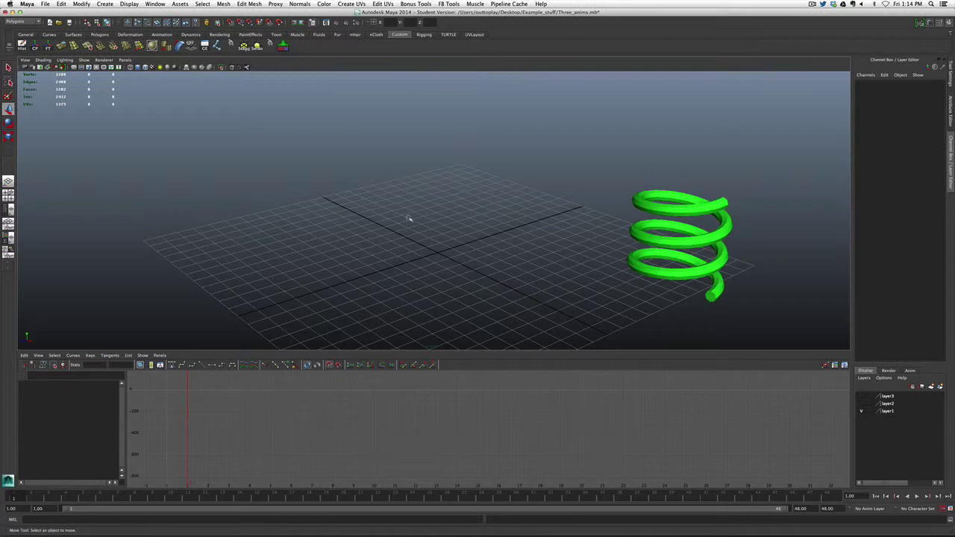